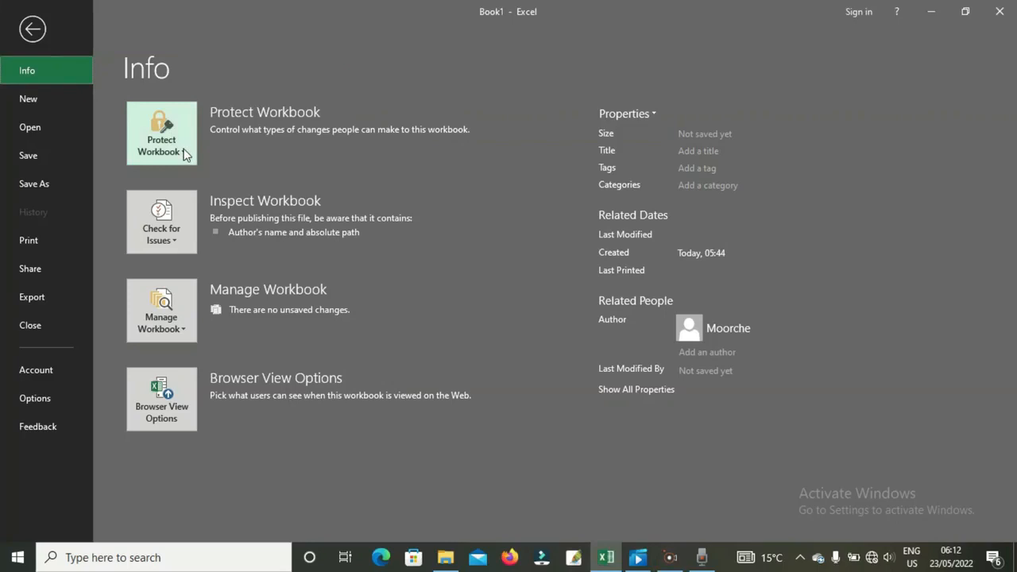
- Show the Protect Workbook options on Book1's Info page
left_click(183, 154)
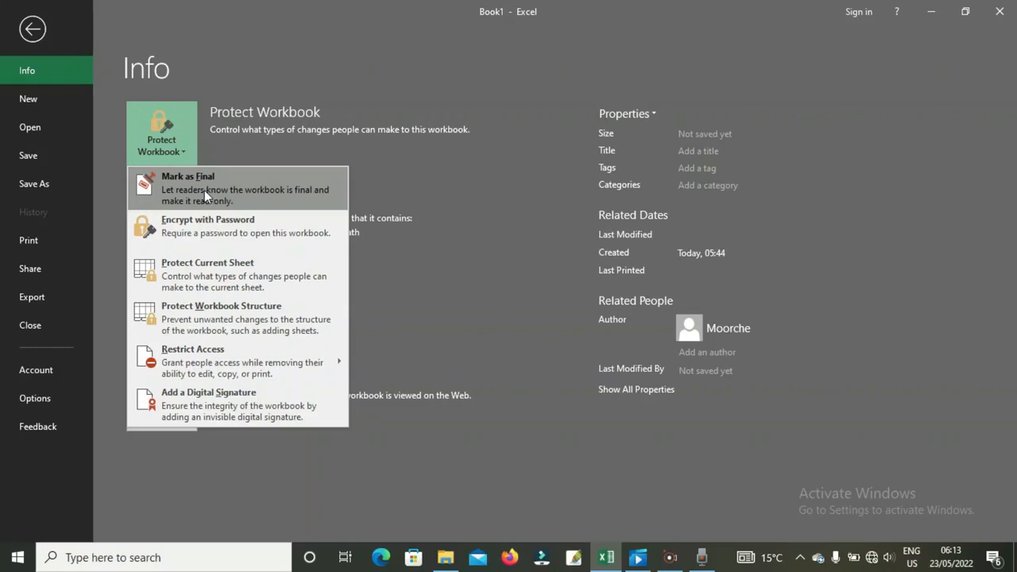
- Mark Book1 as final and confirm the prompt to save it
left_click(205, 194)
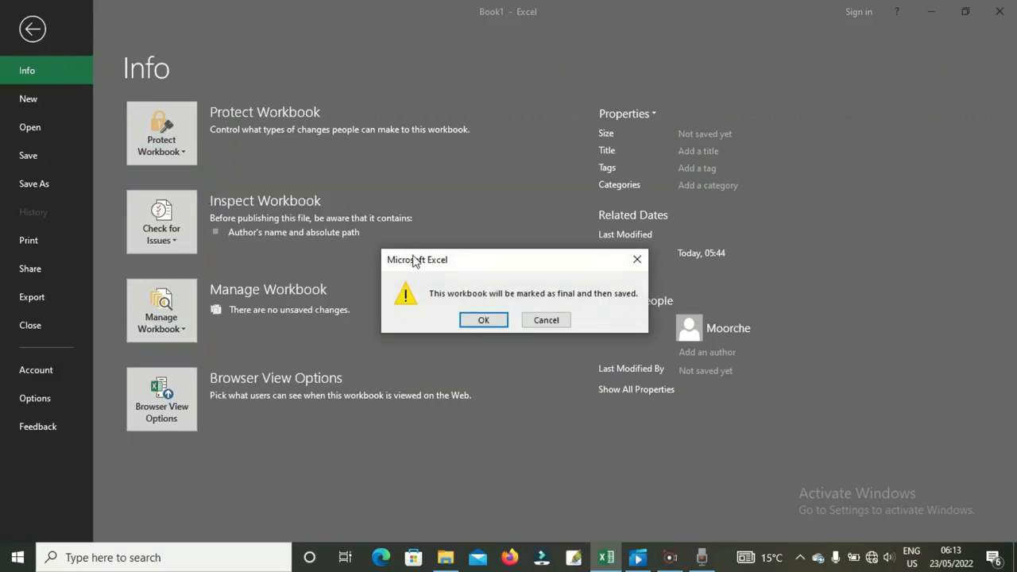
left_click(481, 320)
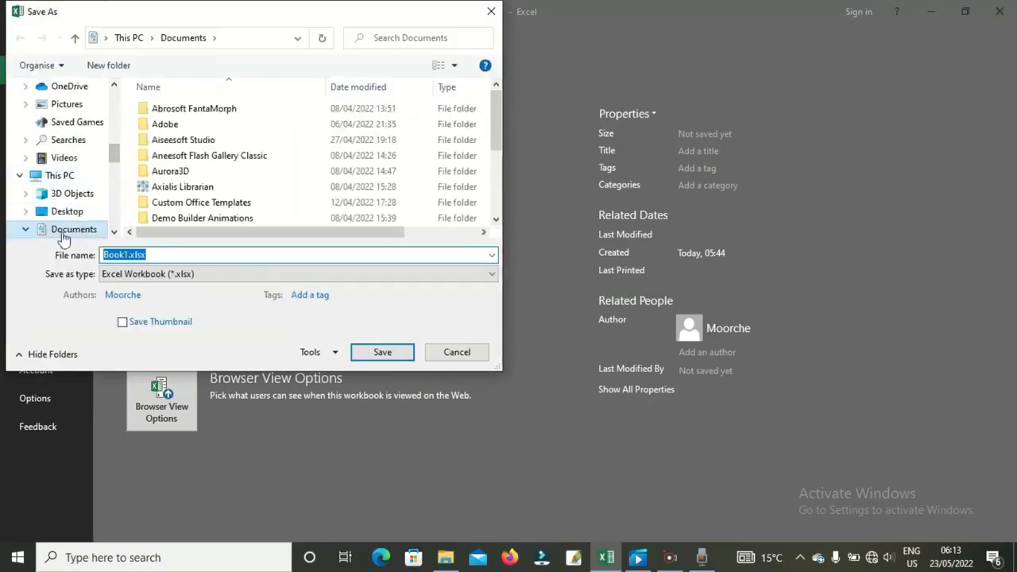
- Save the workbook in Documents as 'PROJECT NOORI .xlsx', replacing the Book1 name
left_click(75, 231)
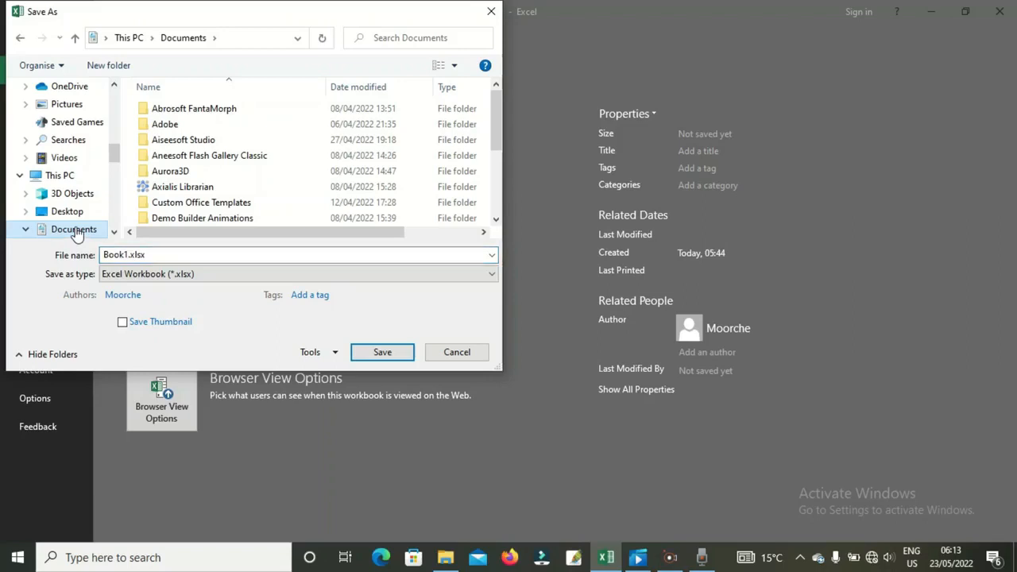
double_click(129, 255)
left_click(128, 255)
key("BackSpace")
key("BackSpace")
key("BackSpace")
key("BackSpace")
key("BackSpace")
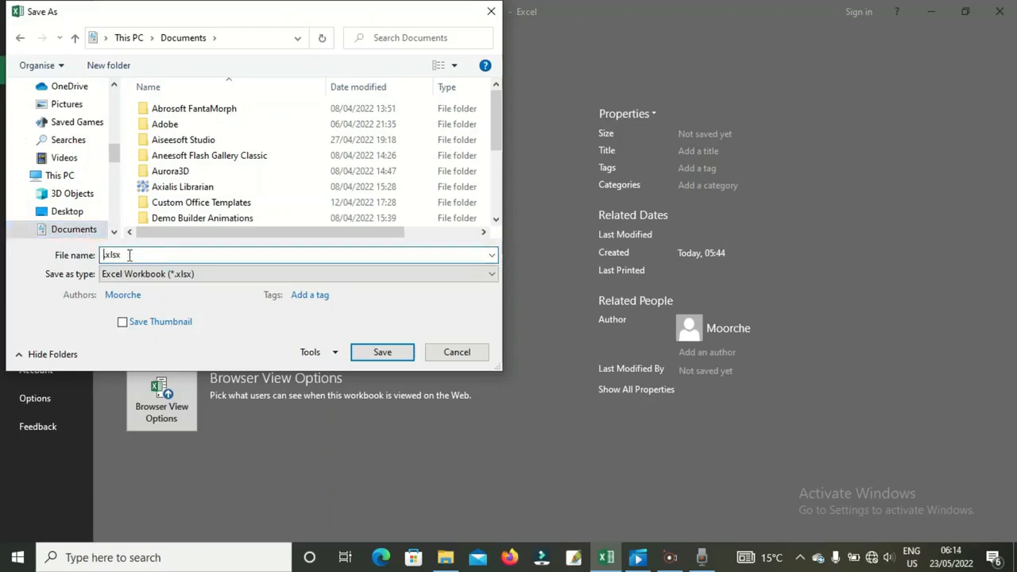
type("PR")
key("BackSpace")
key("BackSpace")
type("PROJ")
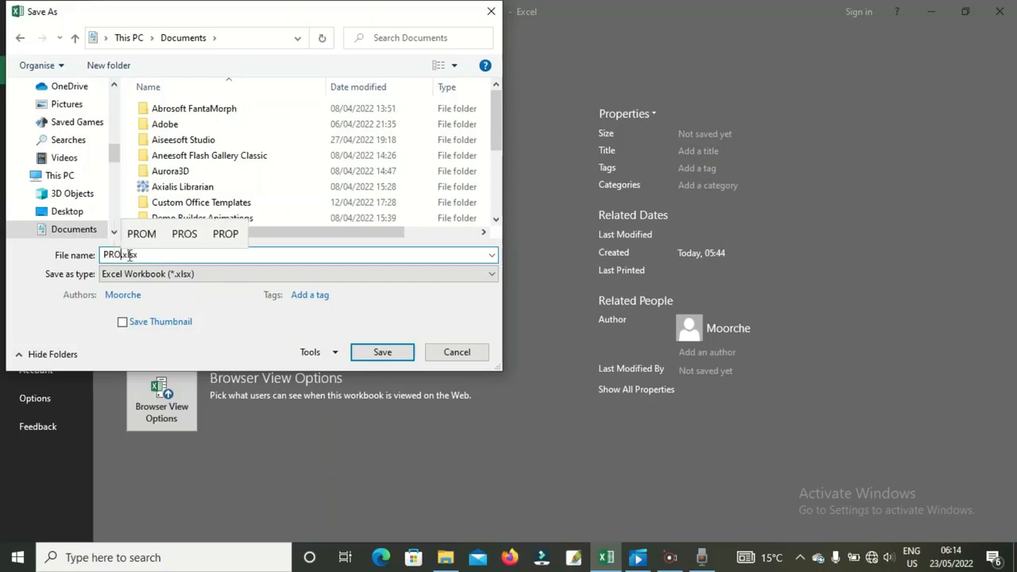
type("ECT")
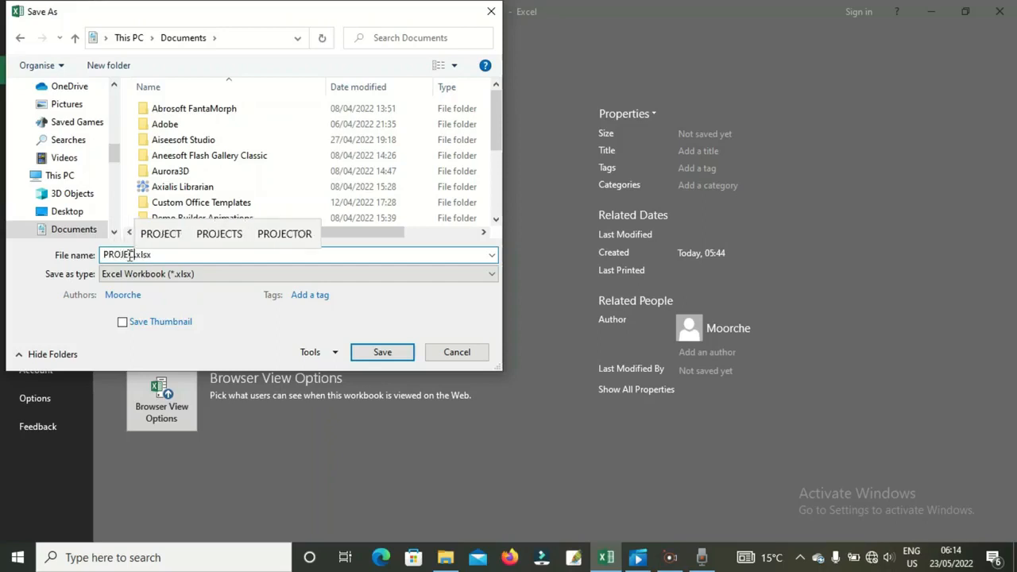
type(" NOOR")
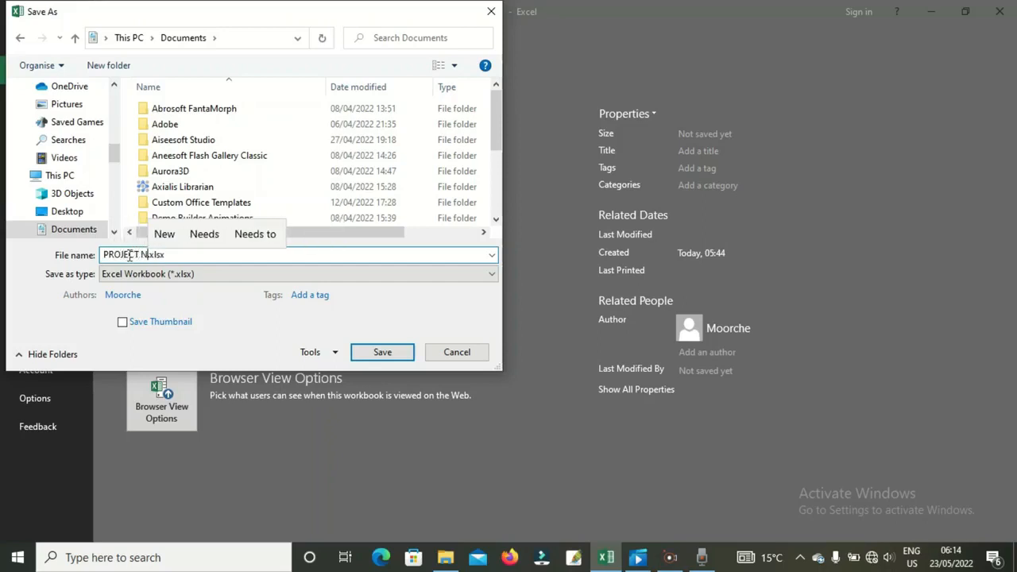
type("I")
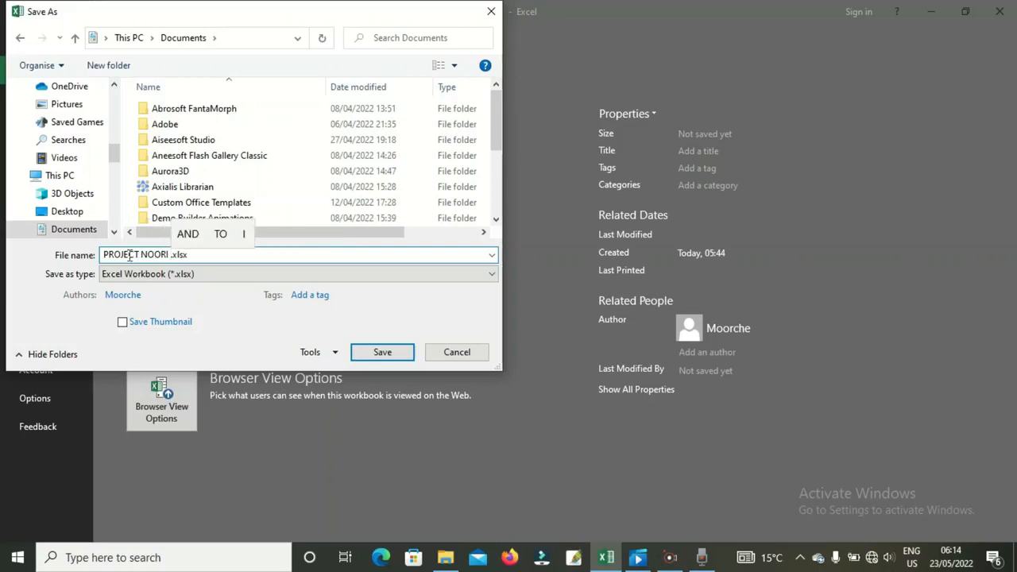
left_click(382, 352)
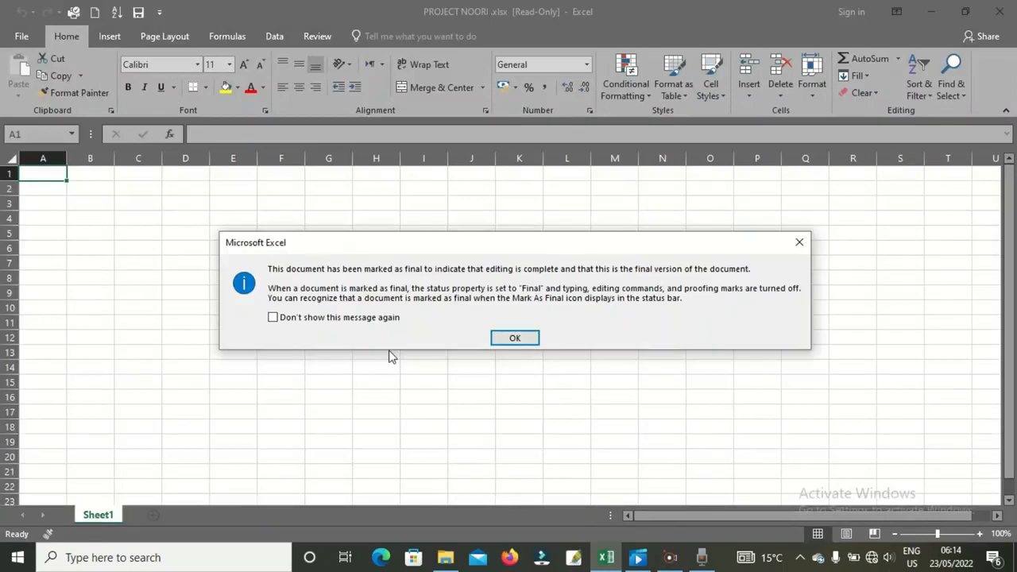
- Dismiss the Marked as Final notice and choose Edit Anyway to unlock PROJECT NOORI
left_click(513, 340)
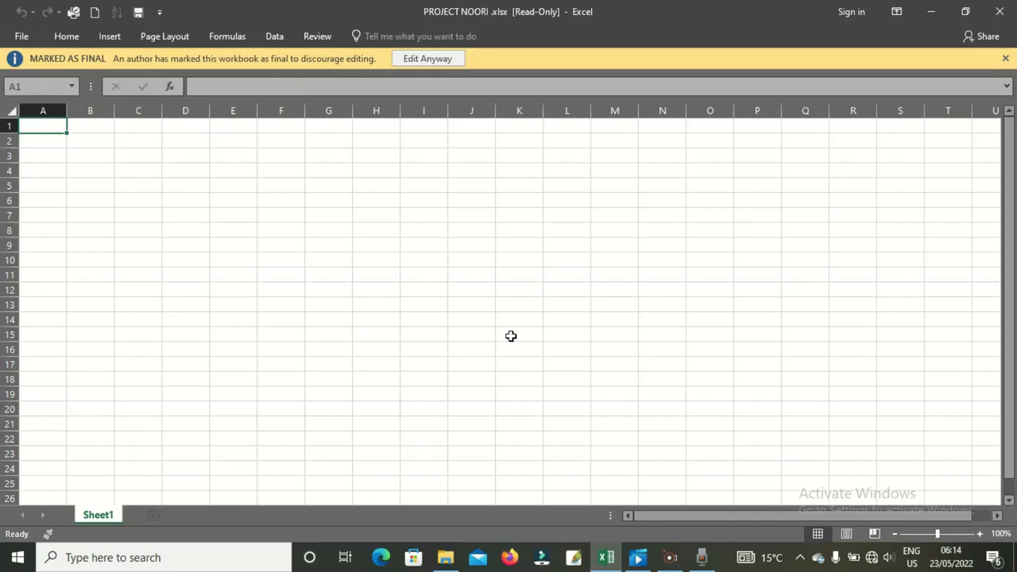
left_click(437, 61)
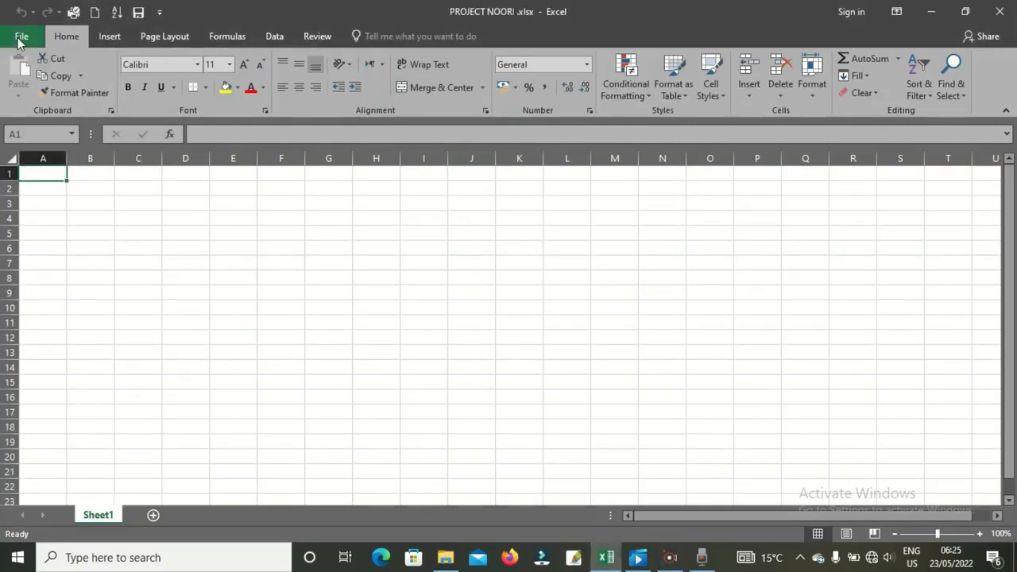
left_click(19, 41)
left_click(162, 175)
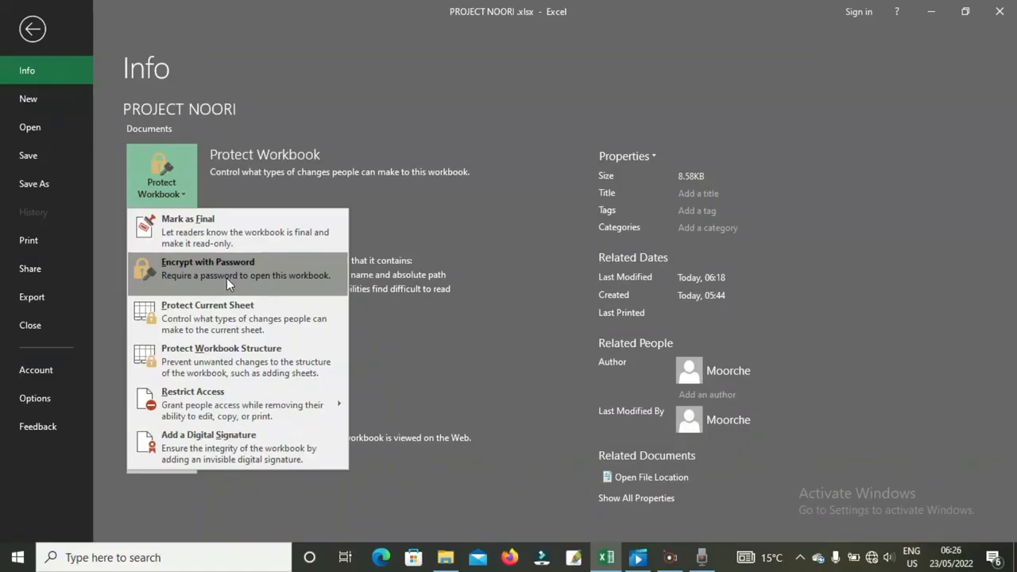
- Encrypt PROJECT NOORI with an opening password, entering and re-entering it
left_click(229, 282)
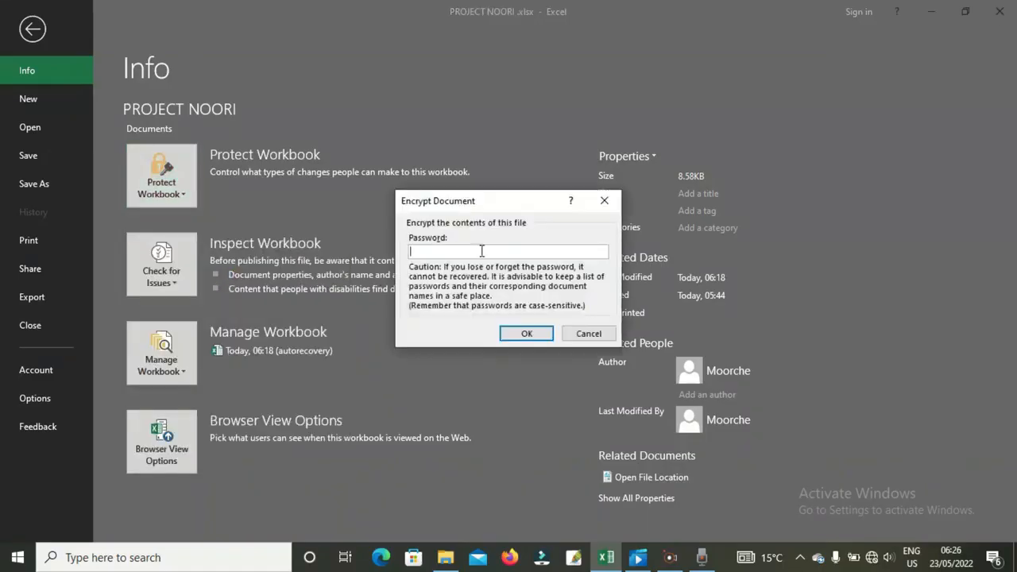
type("12345")
left_click(526, 334)
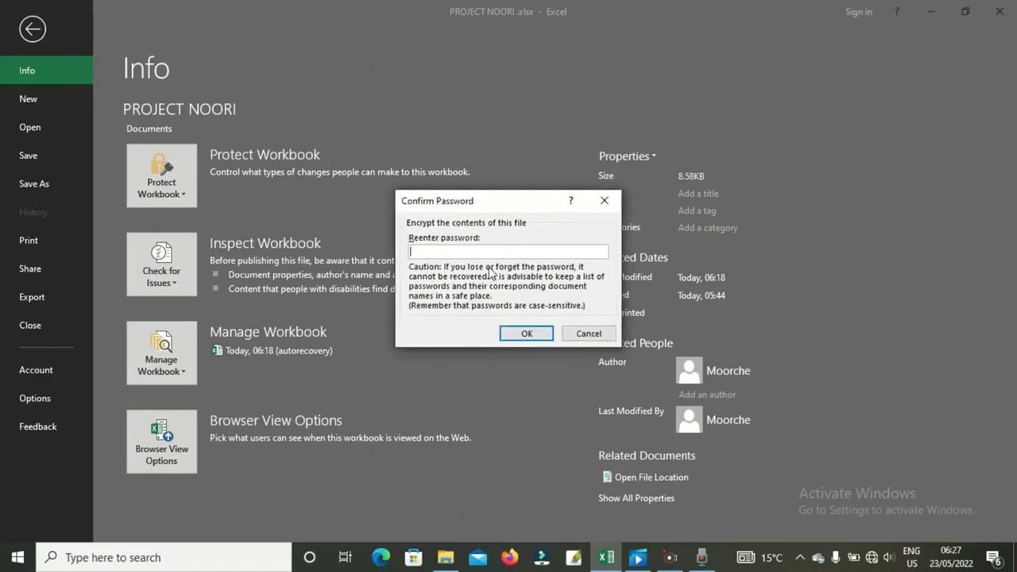
type("12345")
left_click(520, 337)
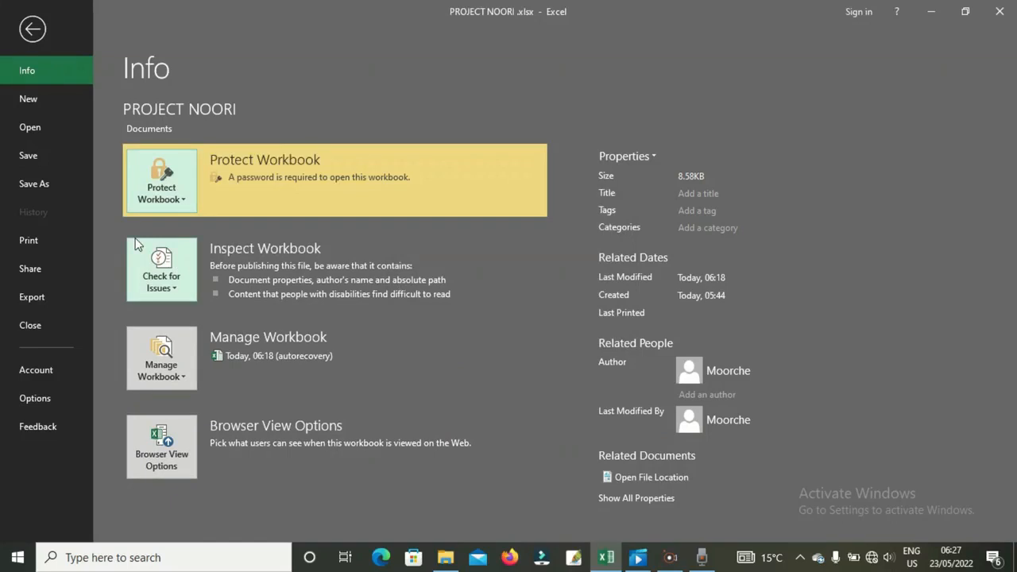
left_click(50, 159)
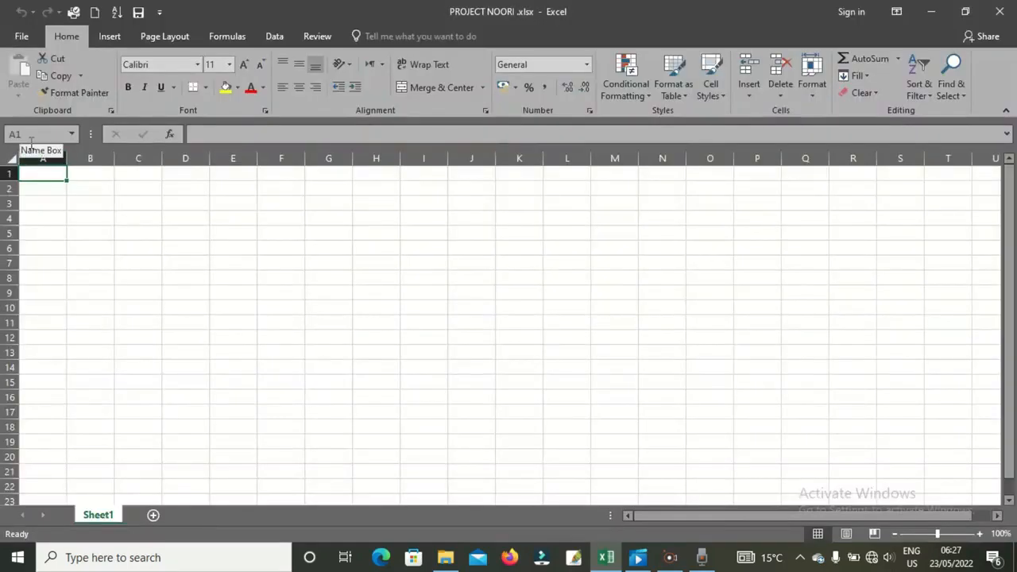
- Close PROJECT NOORI, then reopen it from Recent by entering its password
left_click(17, 38)
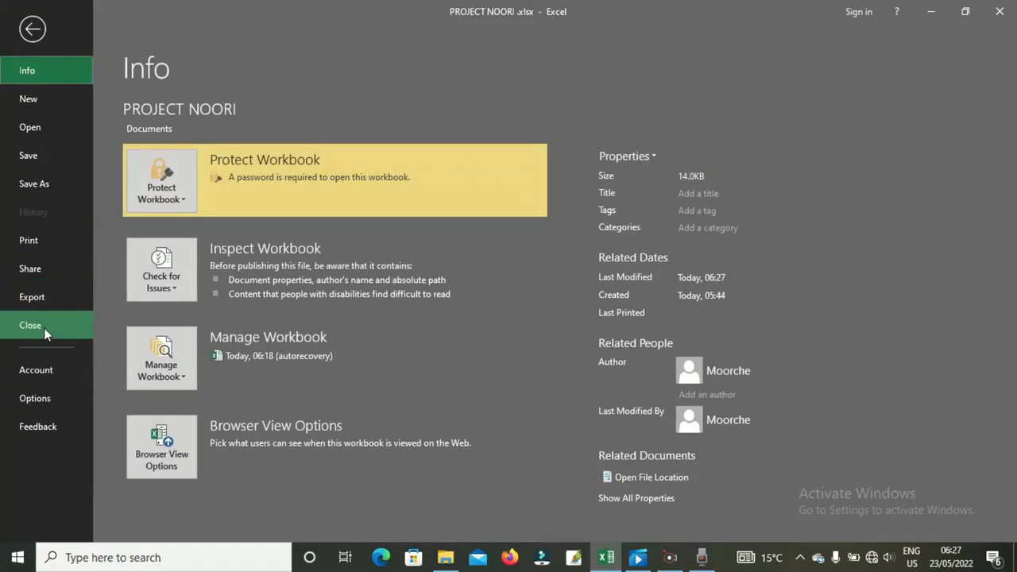
left_click(44, 327)
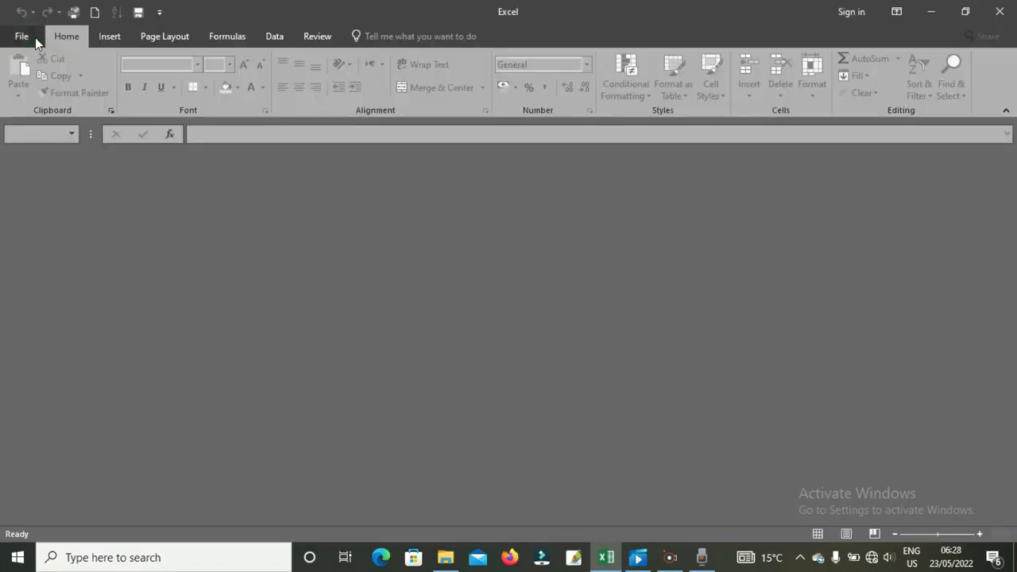
left_click(35, 37)
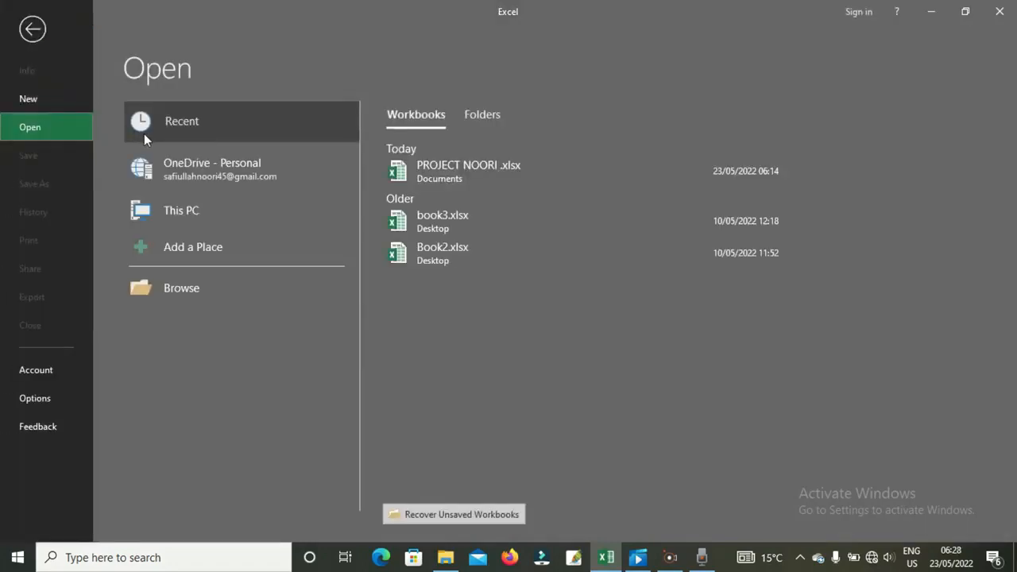
left_click(446, 172)
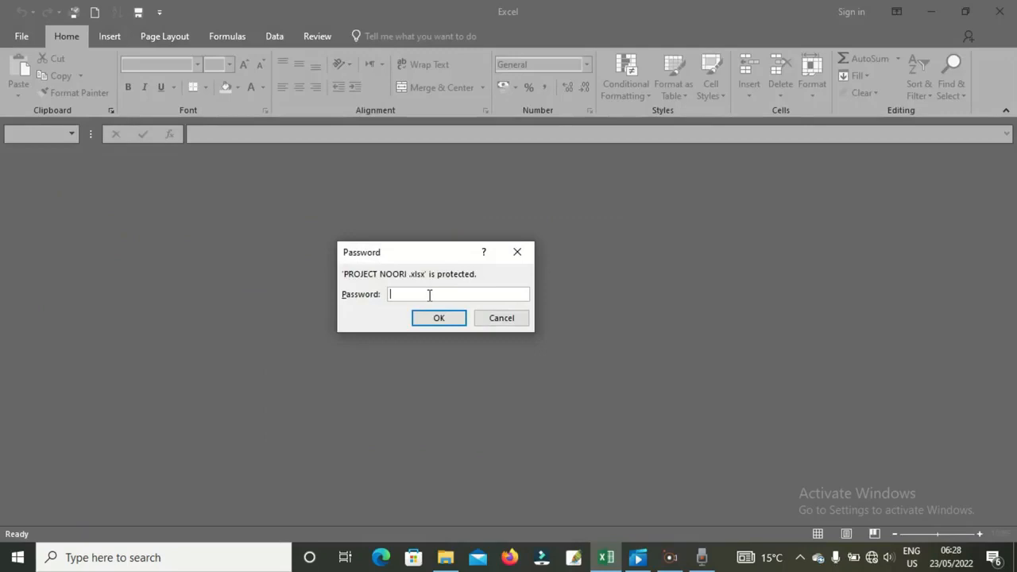
type("12345")
left_click(438, 318)
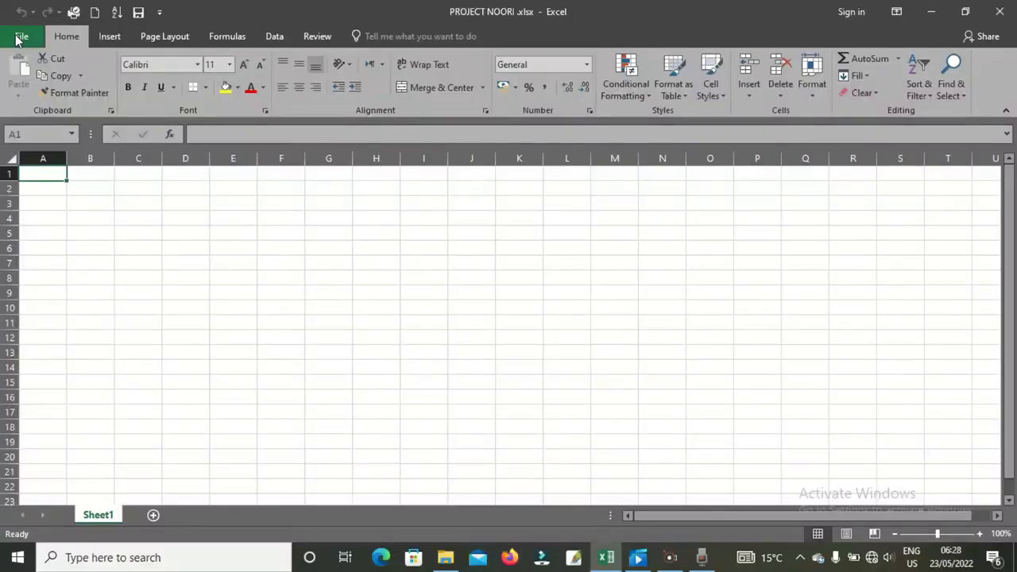
left_click(20, 38)
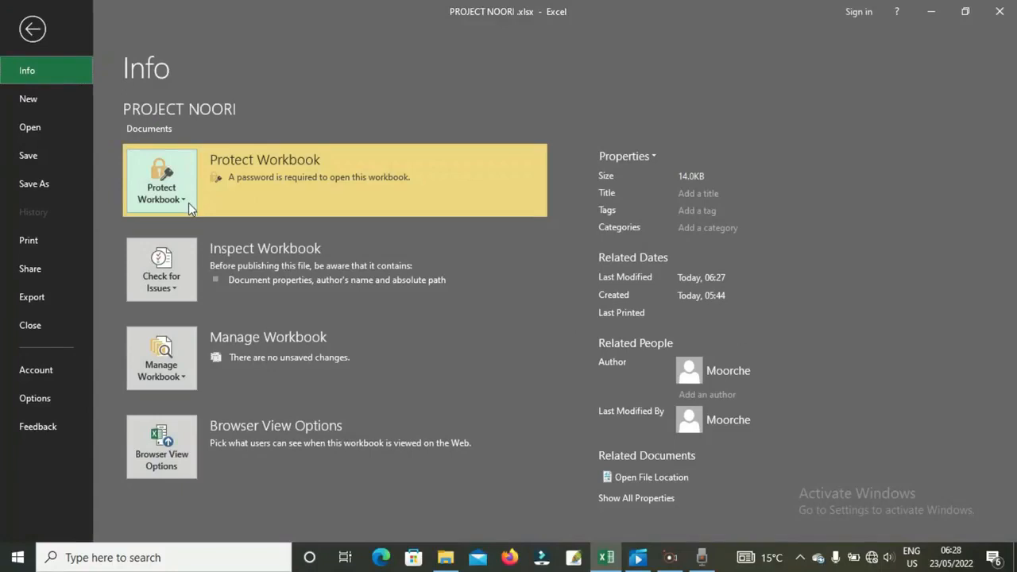
- Clear the encryption password in Encrypt Document and save PROJECT NOORI
left_click(191, 208)
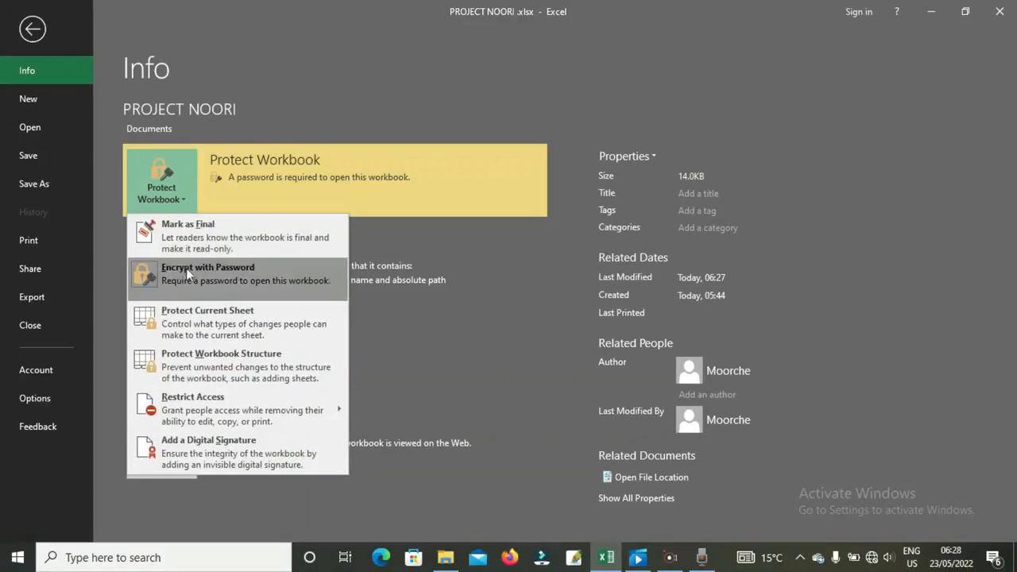
left_click(210, 280)
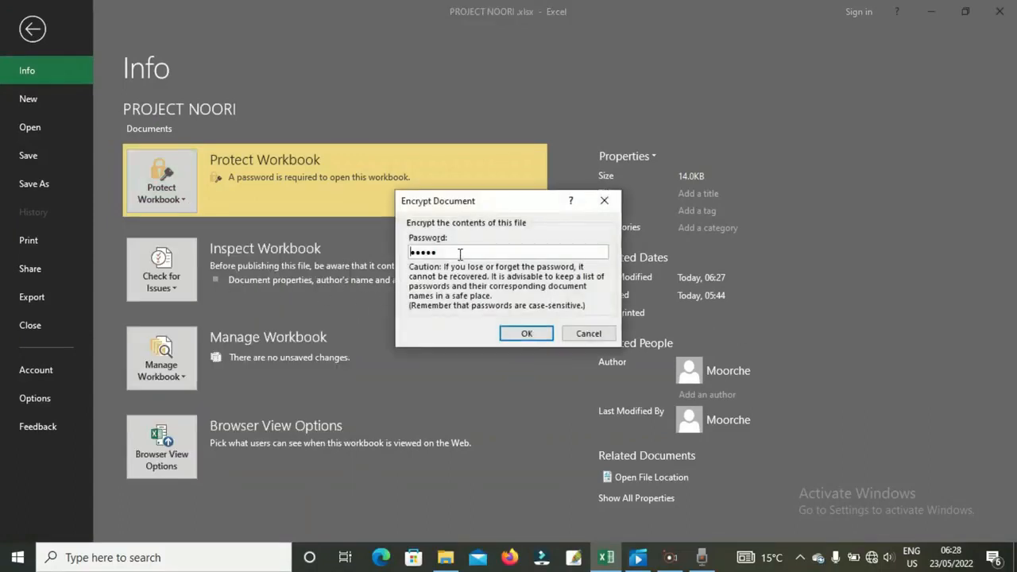
left_click_drag(460, 254, 399, 254)
key("BackSpace")
left_click(525, 332)
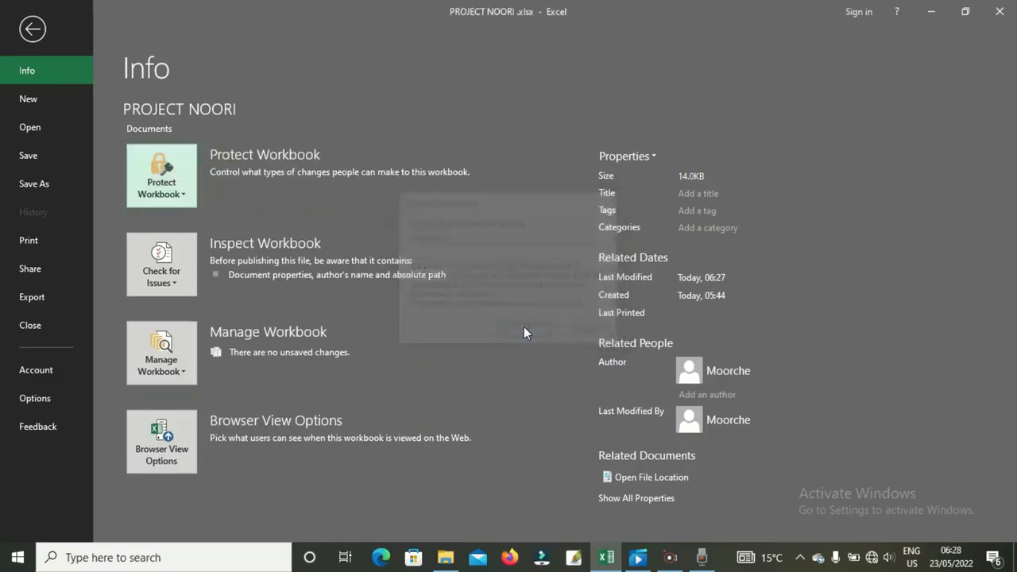
left_click(47, 155)
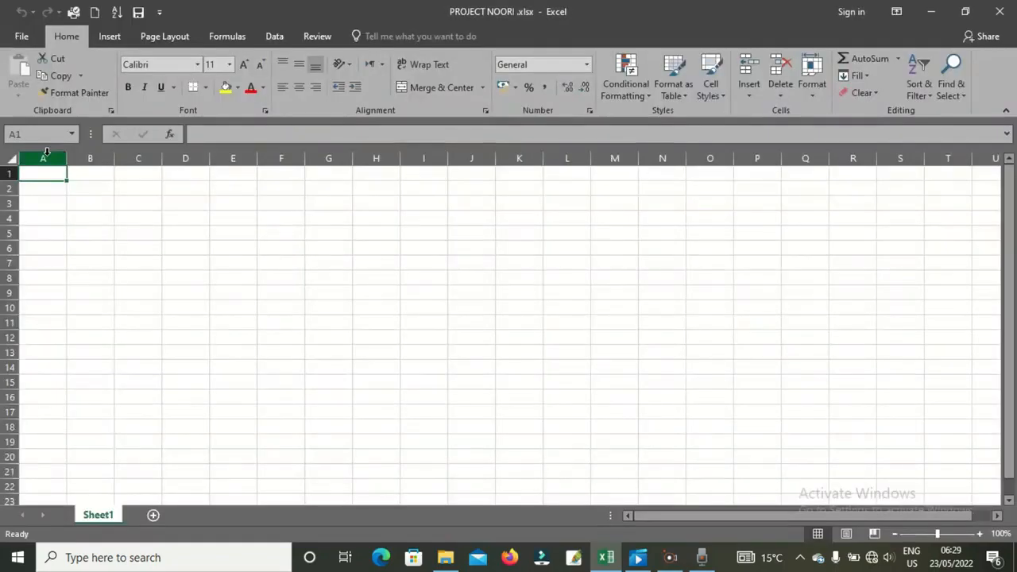
- Close PROJECT NOORI and reopen it from Recent, now without a password prompt
left_click(21, 36)
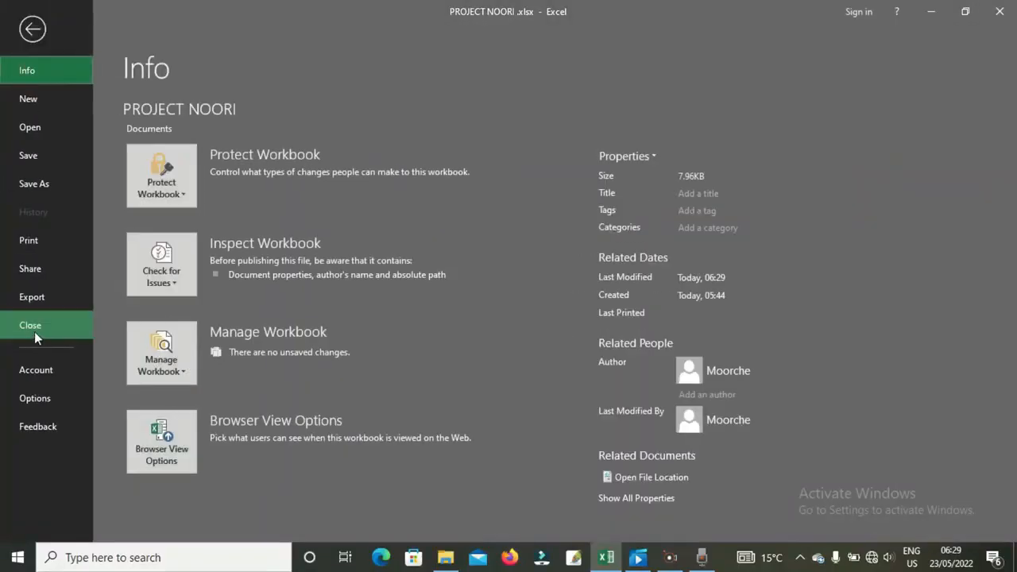
left_click(35, 326)
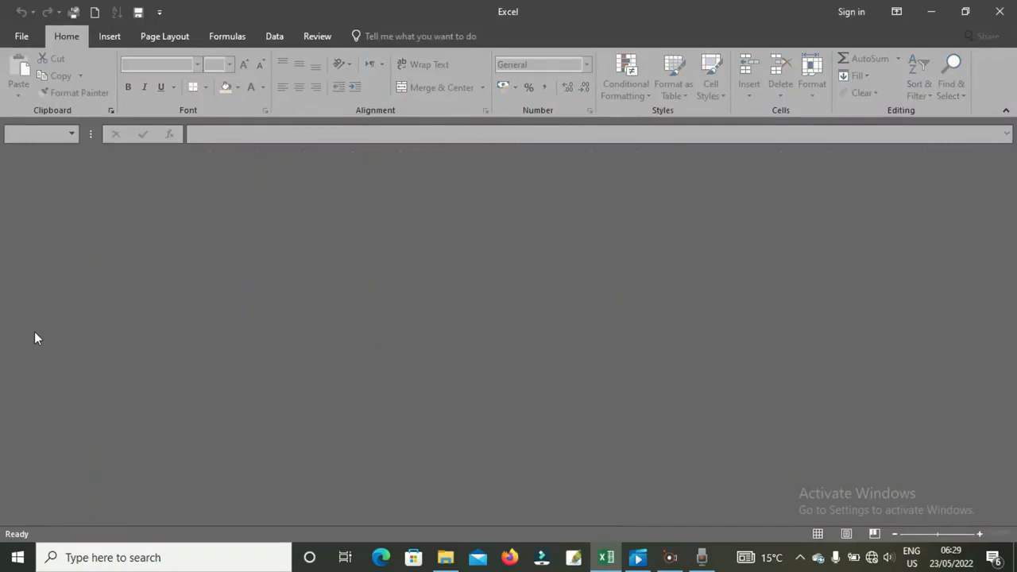
left_click(23, 36)
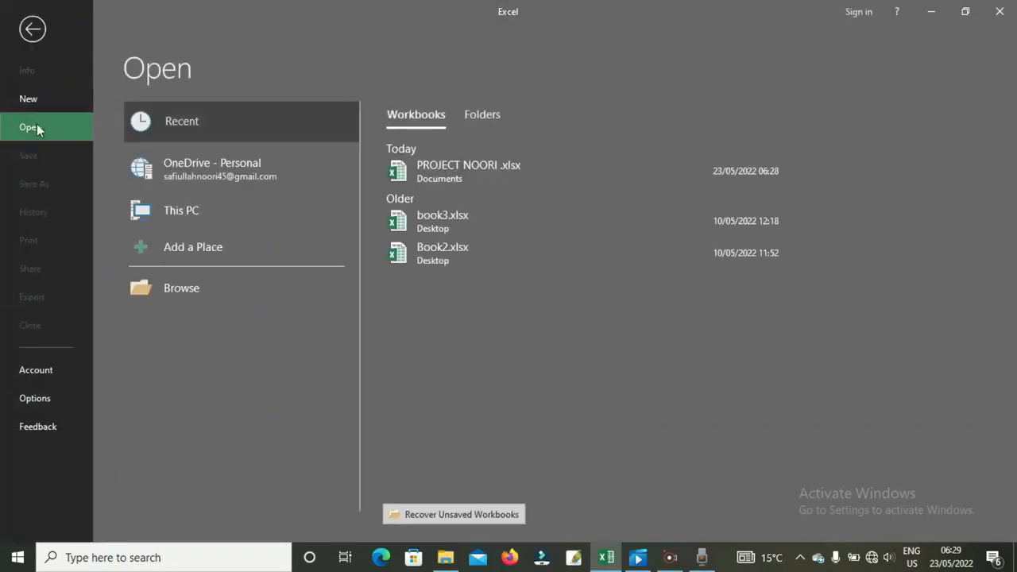
left_click(432, 177)
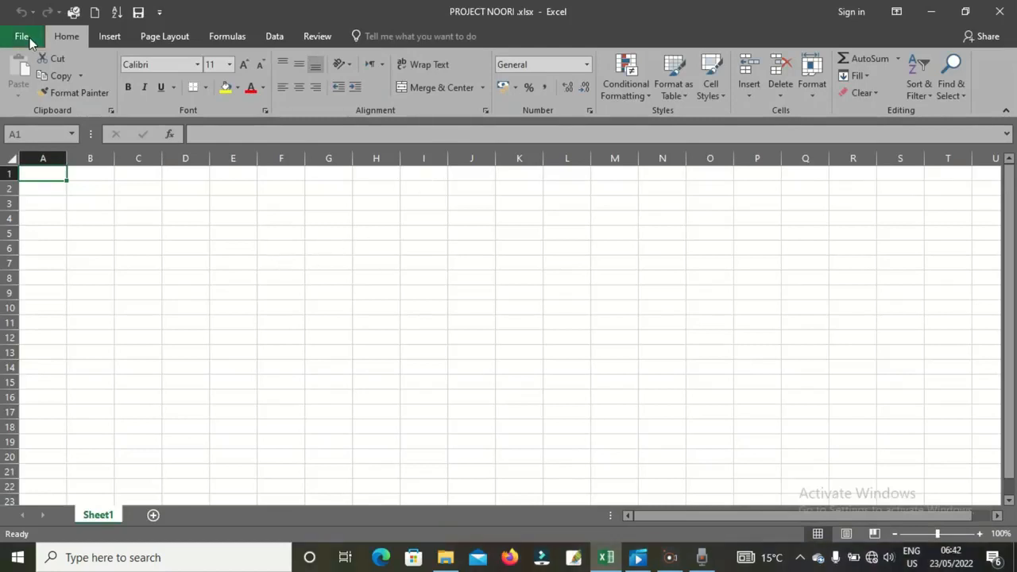
left_click(24, 36)
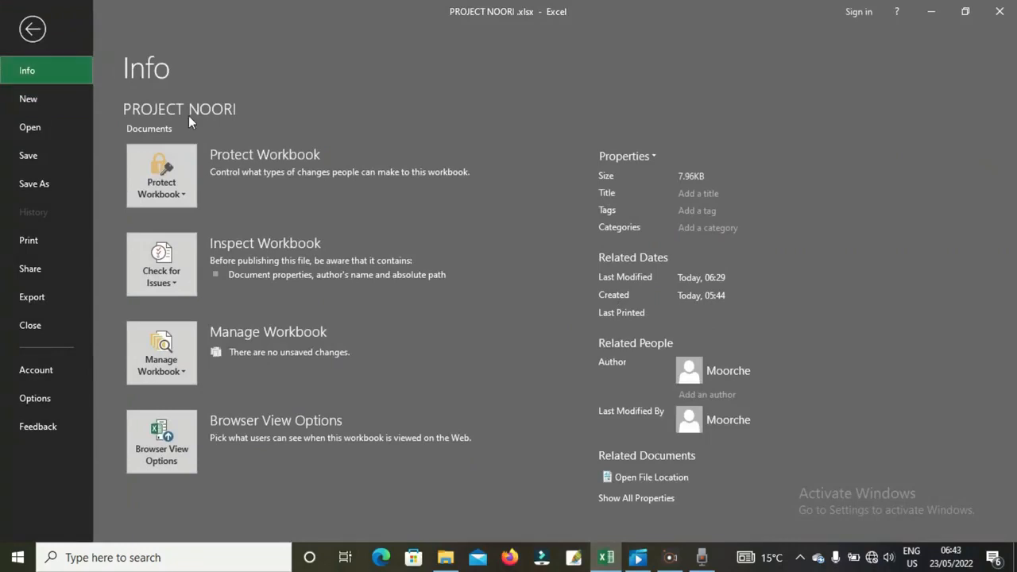
- Open the Protect Workbook dropdown on PROJECT NOORI's Info page
left_click(181, 193)
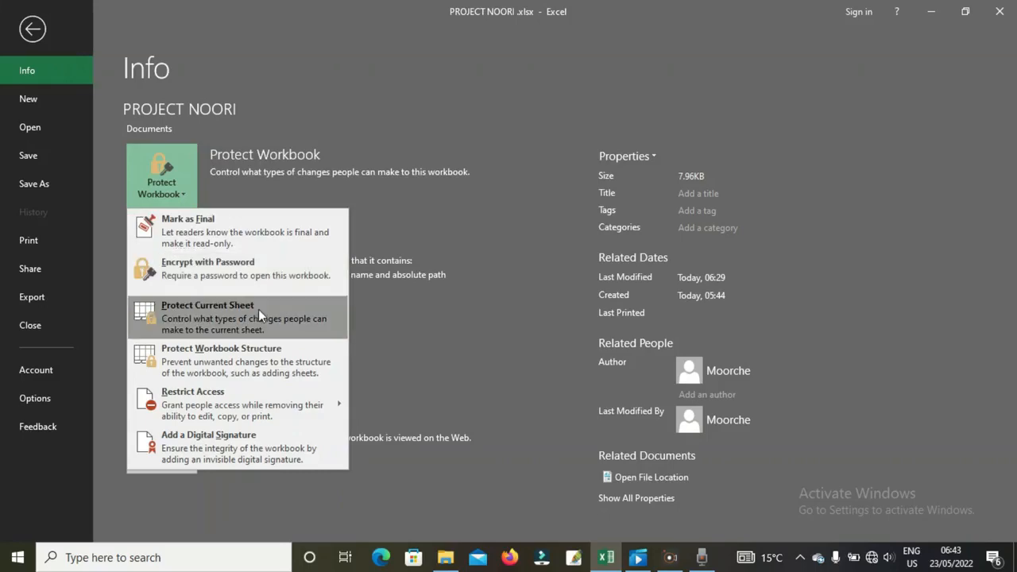
- Back in the grid, add Sheet2, Sheet3 and Sheet4, ending on Sheet4
left_click(40, 32)
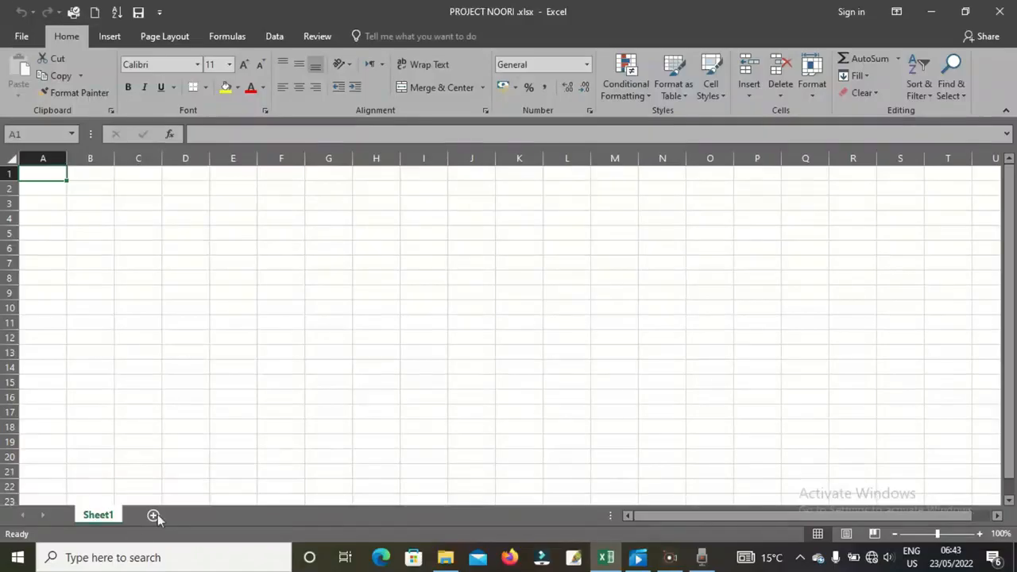
left_click(154, 516)
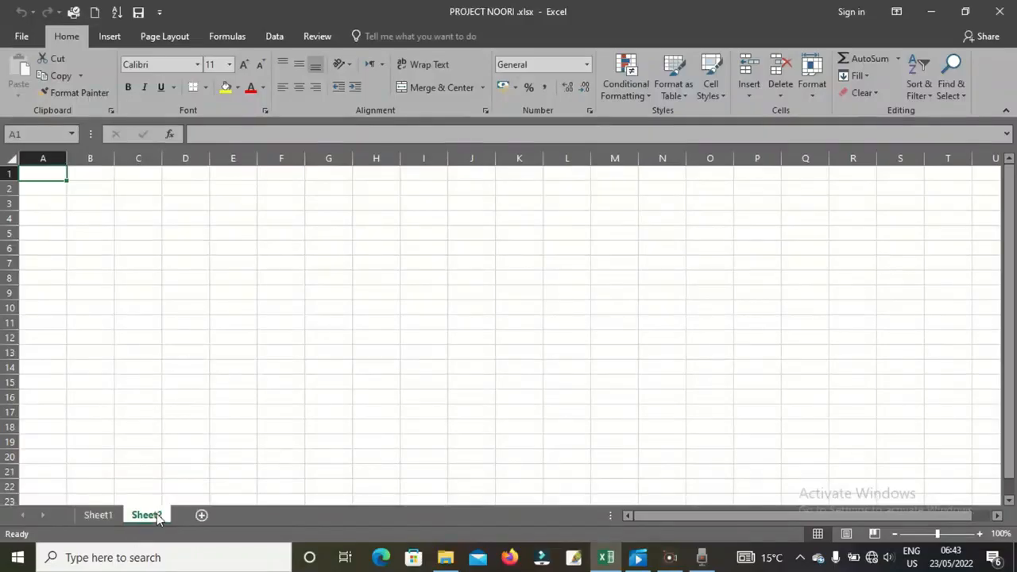
left_click(201, 515)
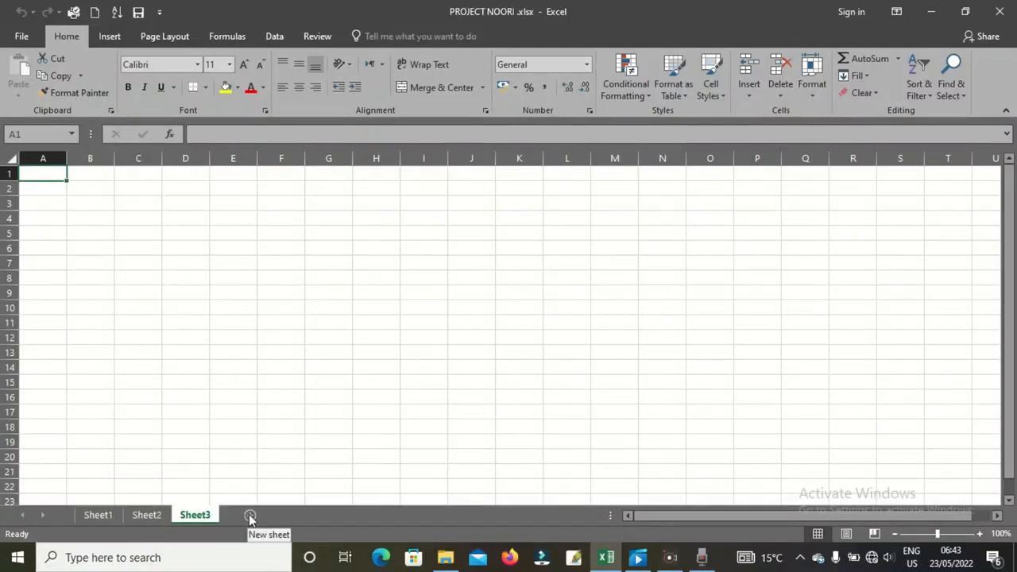
left_click(249, 516)
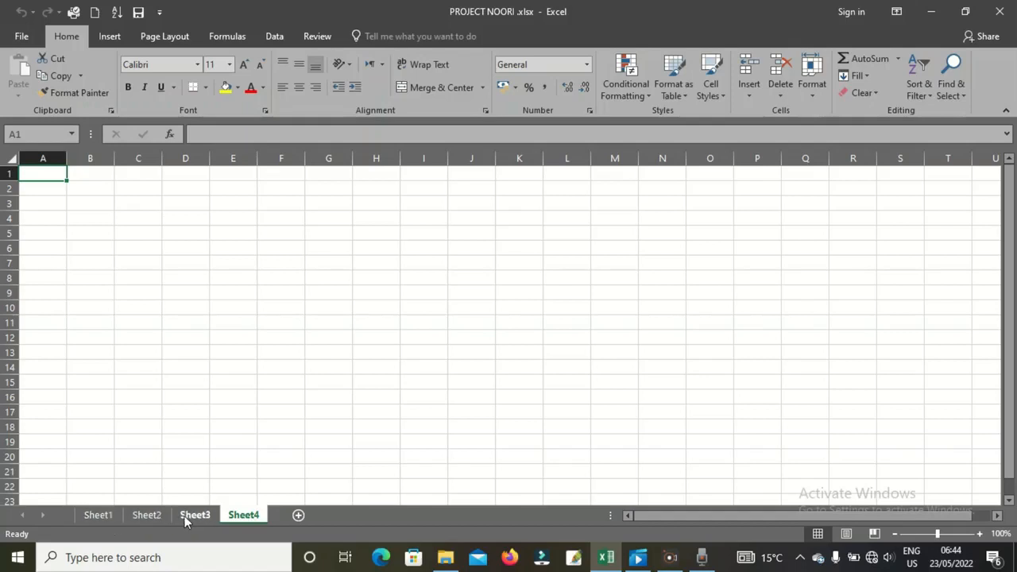
left_click(186, 517)
left_click(246, 517)
- Protect Sheet4 via Protect Current Sheet, entering and confirming a password
left_click(20, 36)
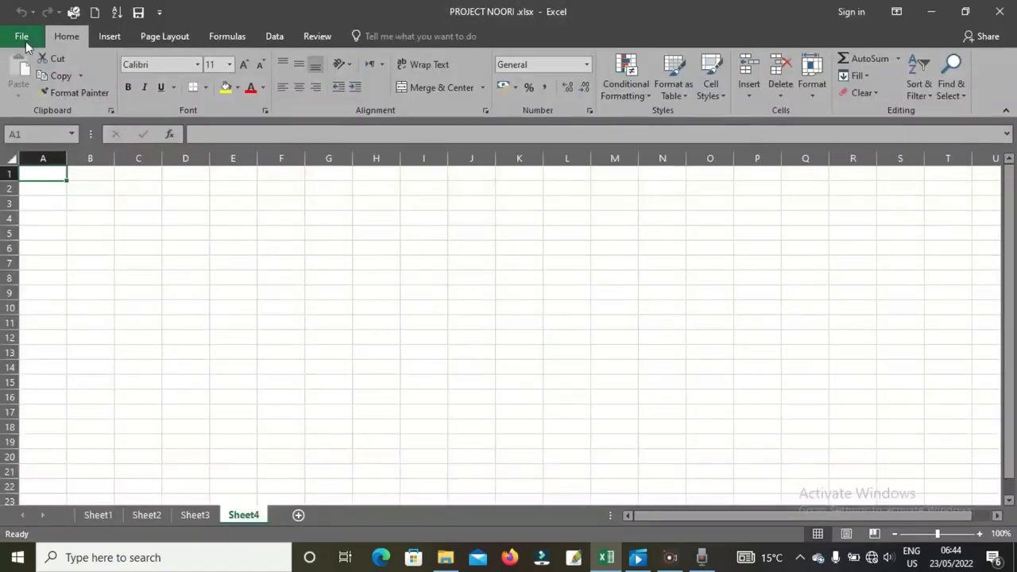
left_click(22, 38)
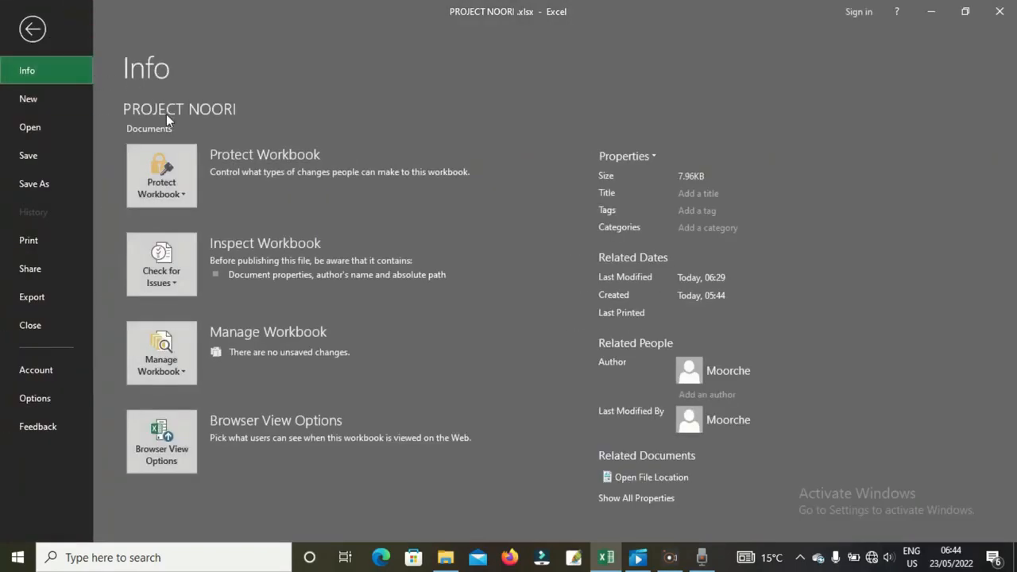
left_click(175, 189)
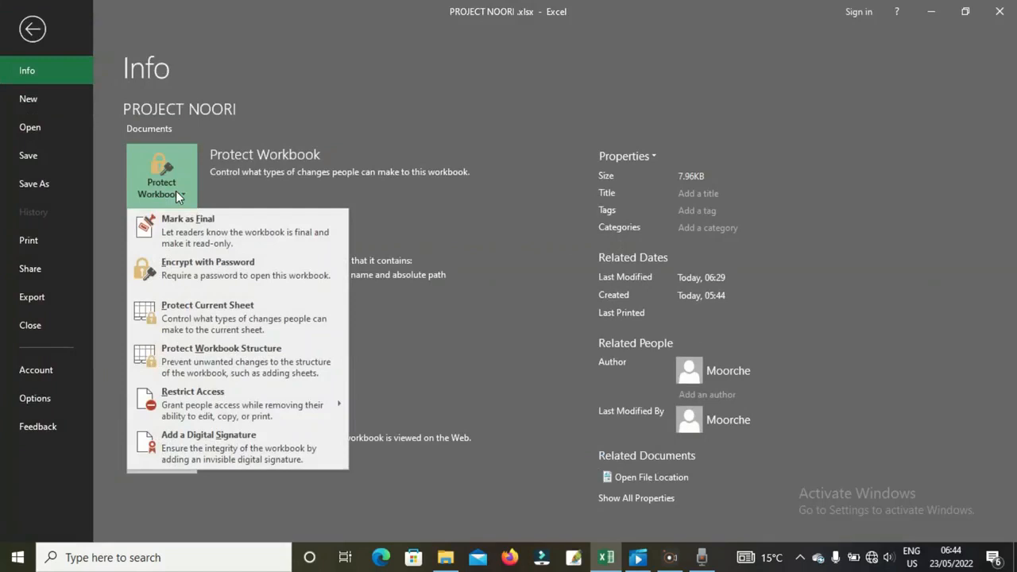
left_click(182, 315)
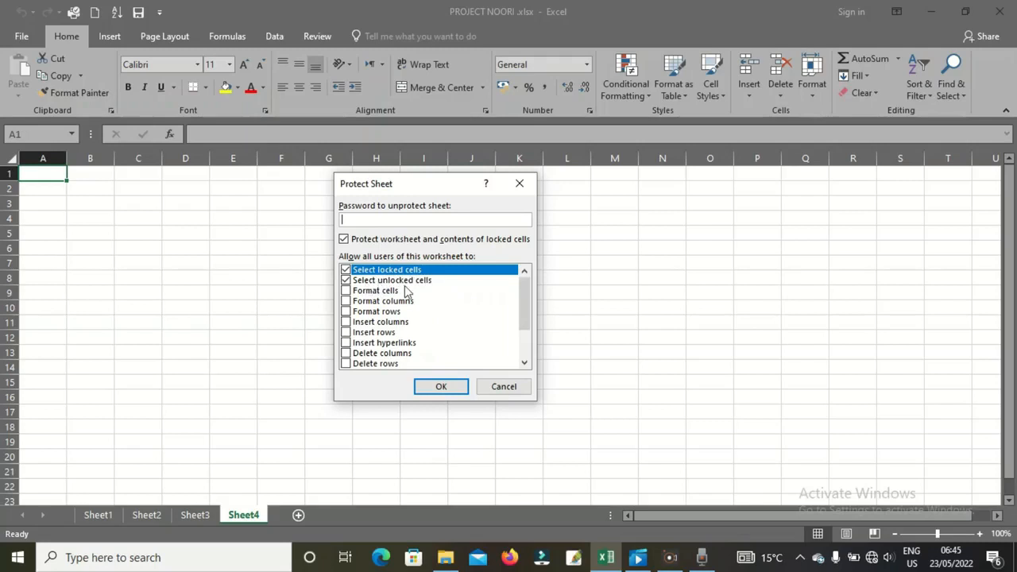
type("12345")
left_click(446, 387)
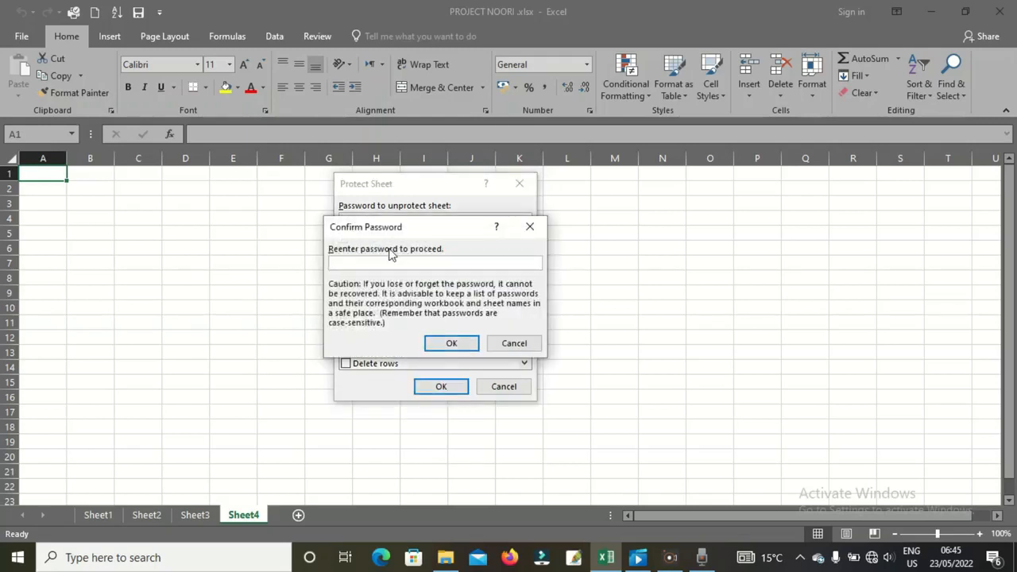
type("12345")
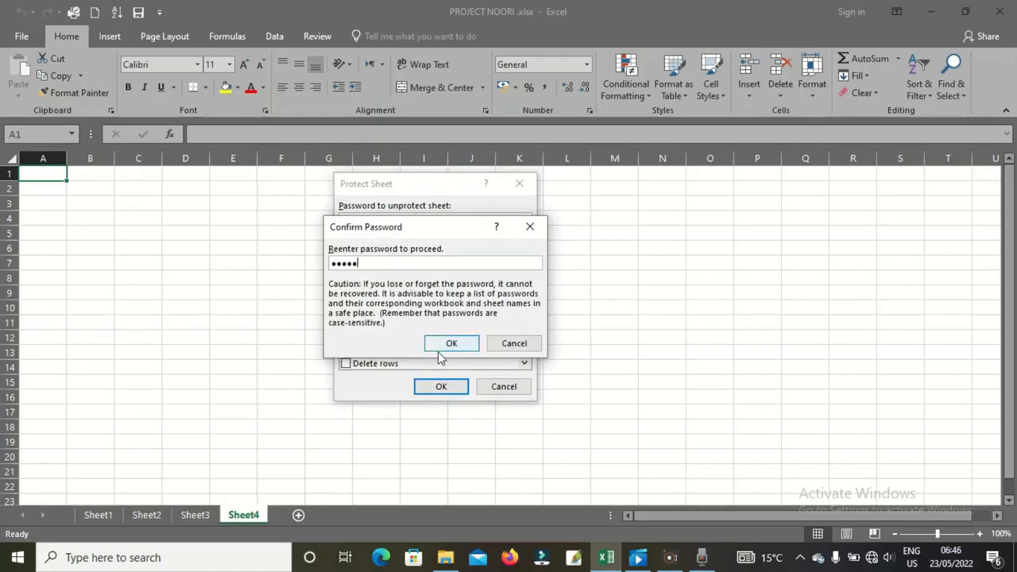
left_click(450, 346)
left_click(436, 363)
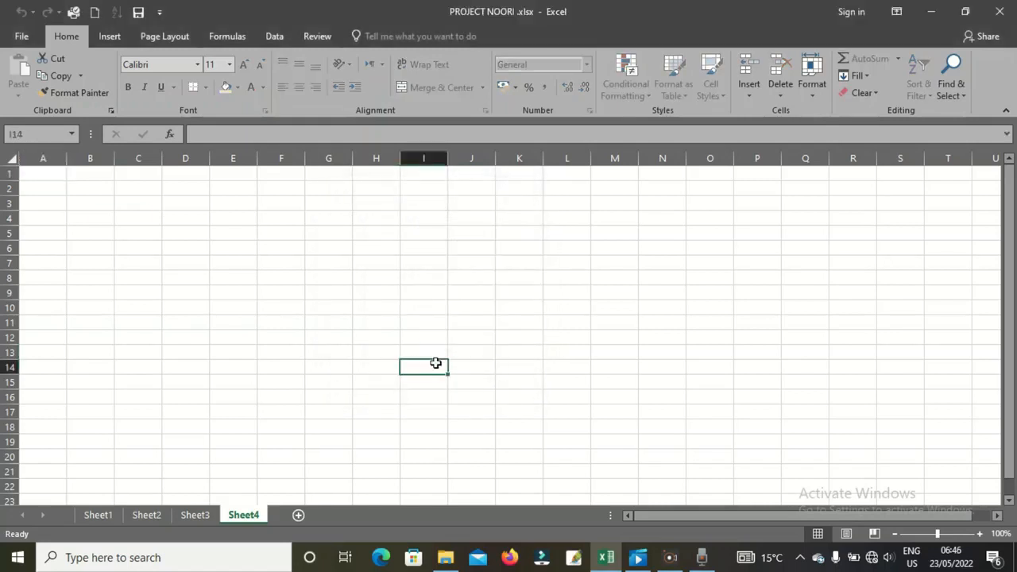
- Test that Sheet4 cells, including I7, refuse editing, dismissing the protection warnings
double_click(435, 363)
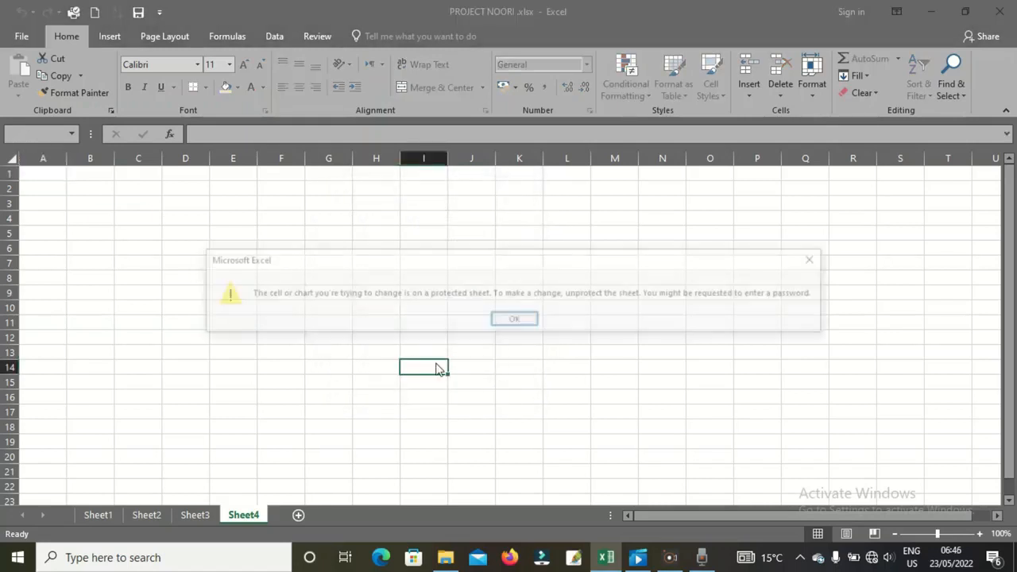
left_click(513, 320)
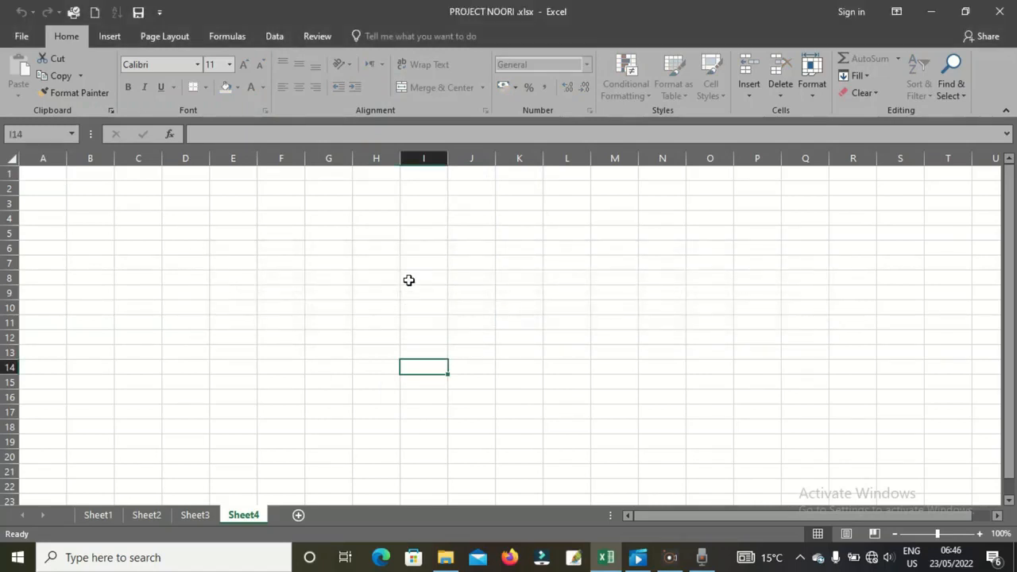
left_click(425, 266)
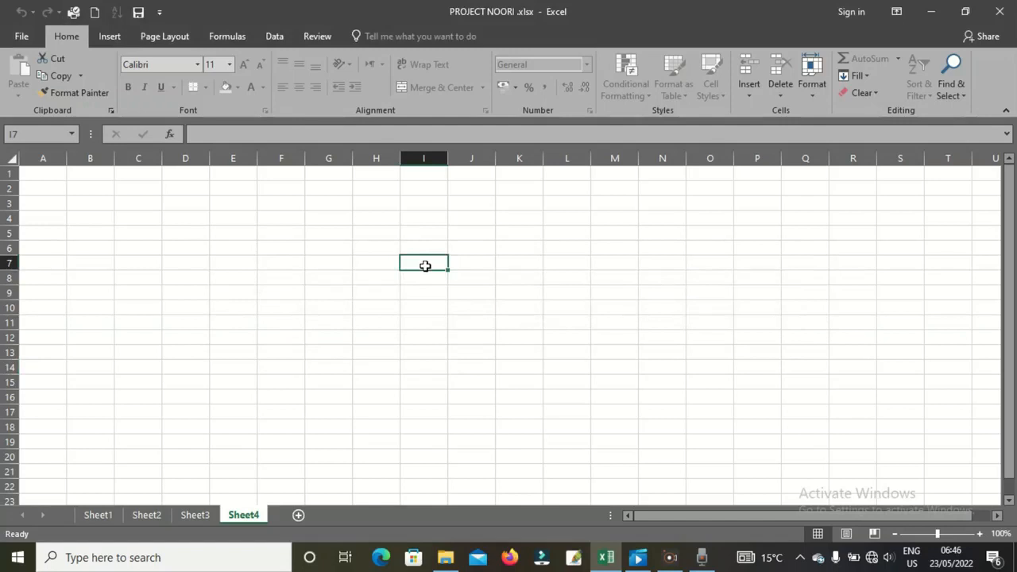
double_click(425, 265)
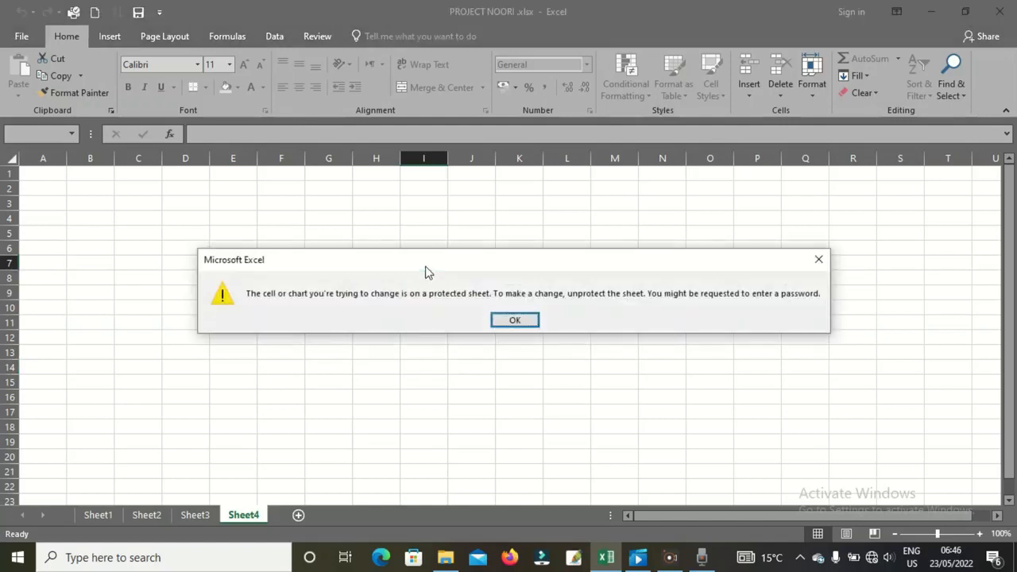
left_click(514, 321)
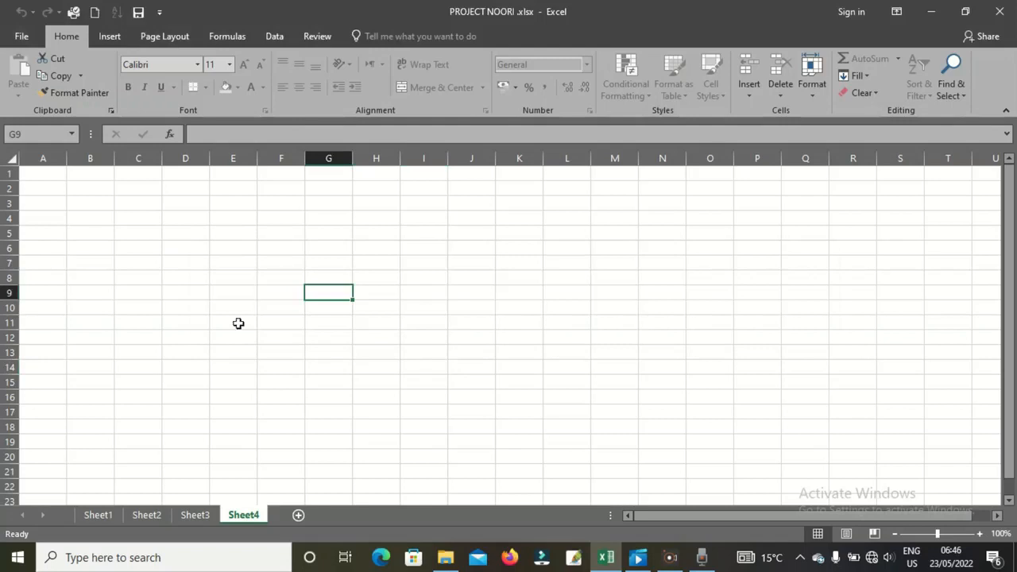
- Enter HFF in Sheet3 G10, then 34 in A1 and 33 in D9 on Sheet2, and return to Sheet4's Info page
left_click(188, 516)
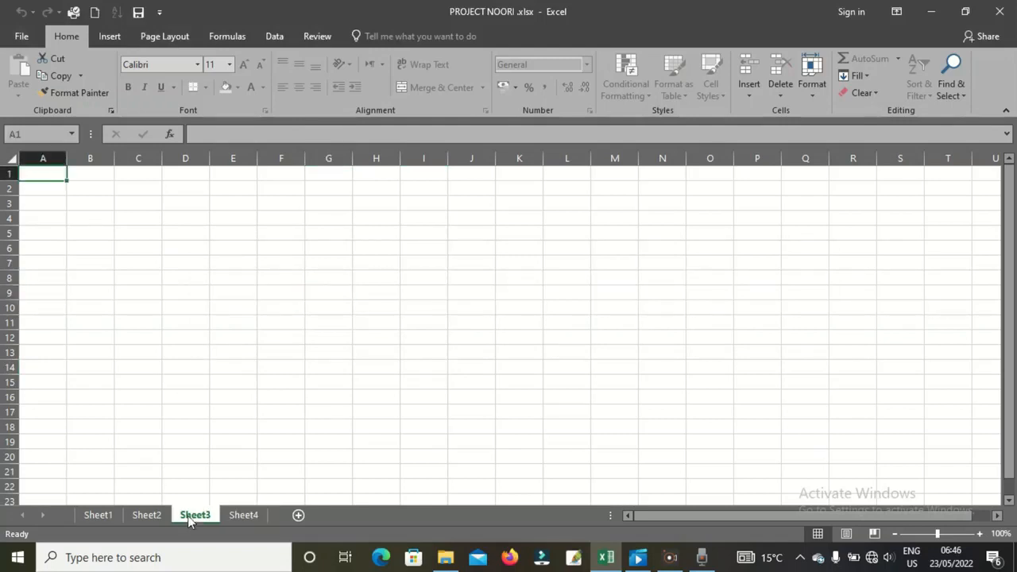
left_click(309, 306)
type("HFF")
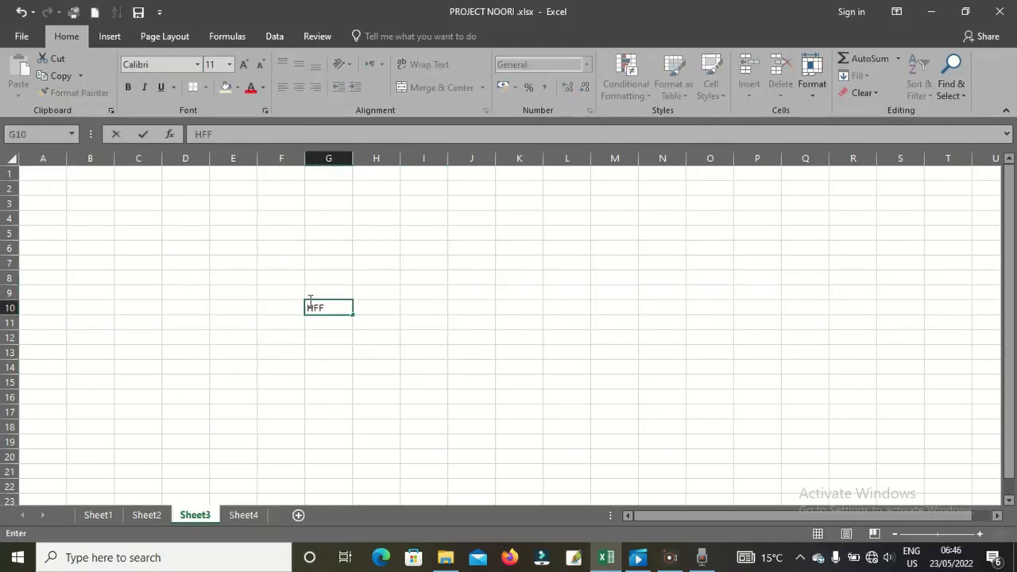
left_click(149, 515)
type("34")
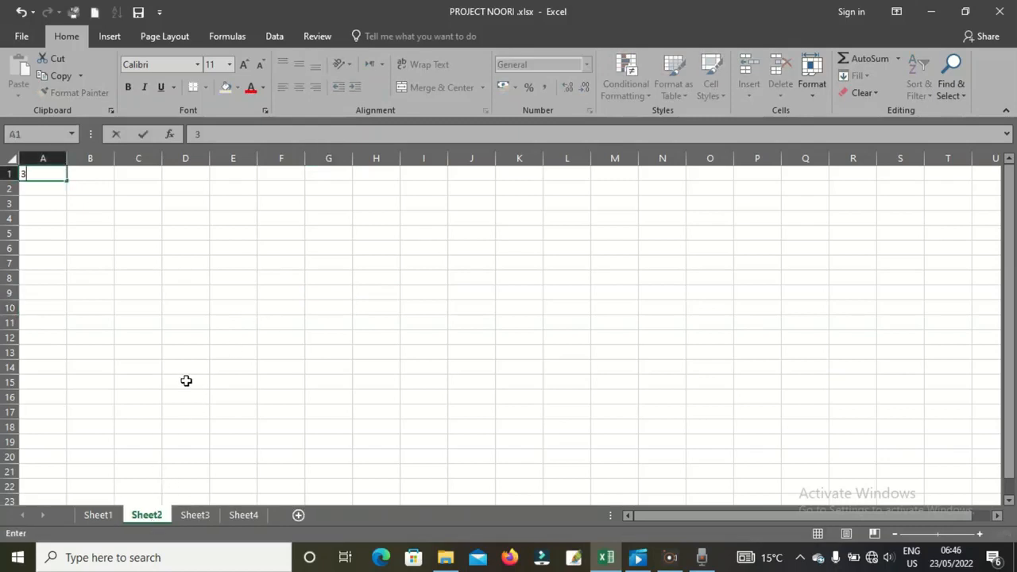
left_click(209, 298)
type("33")
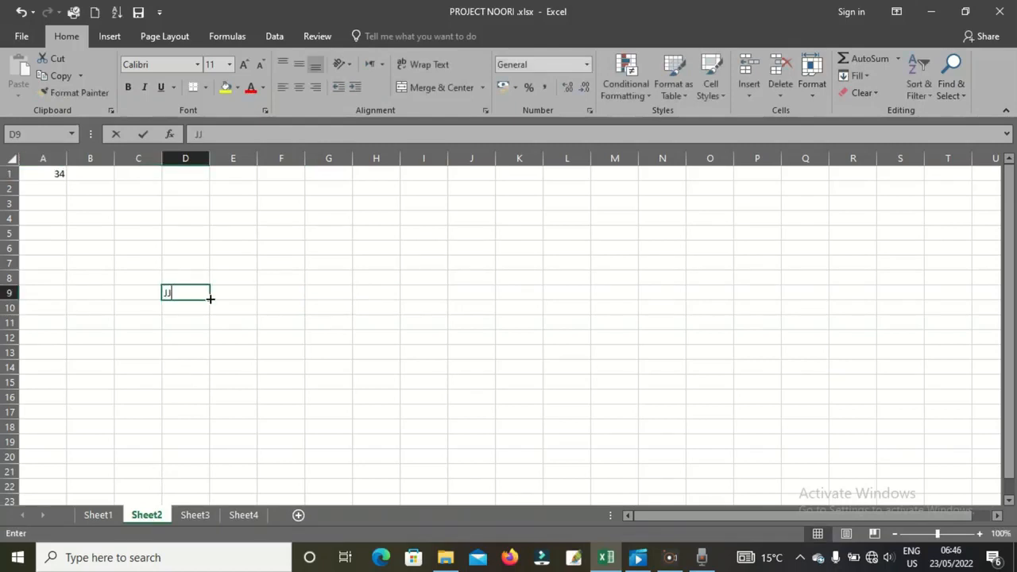
left_click(243, 515)
left_click(22, 37)
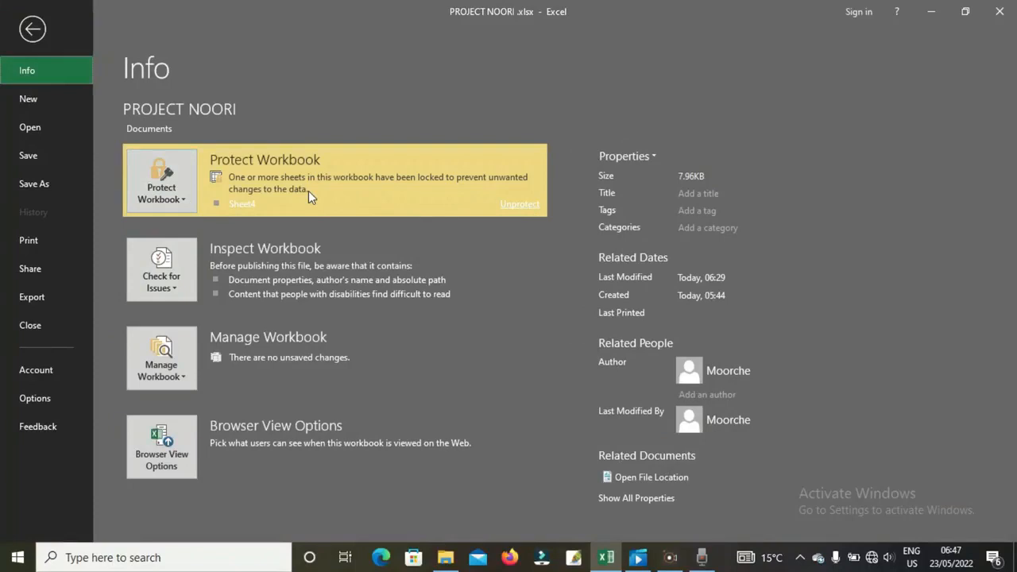
- Unprotect Sheet4 by entering its password, then save the workbook
left_click(534, 209)
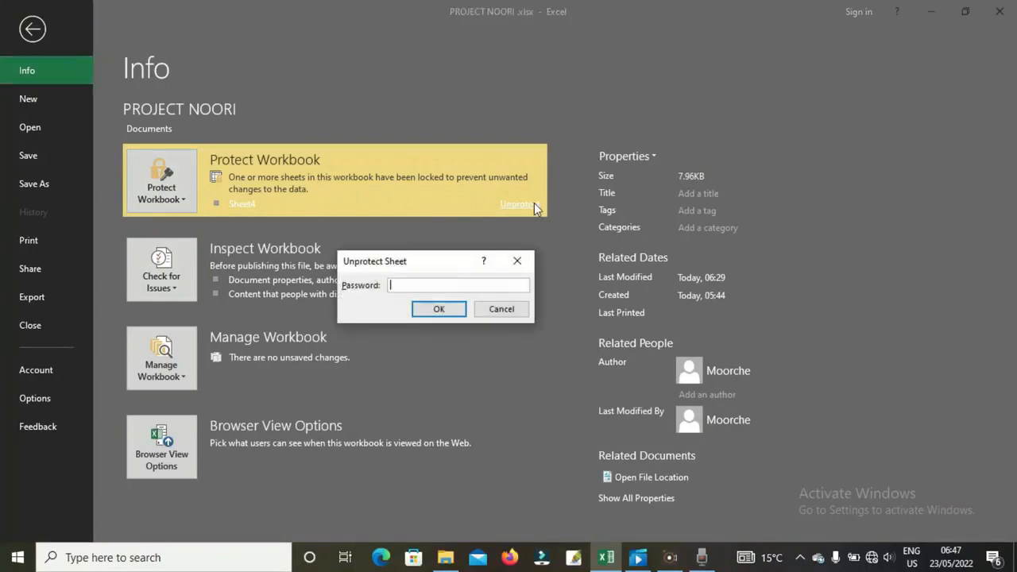
type("12345")
left_click(440, 309)
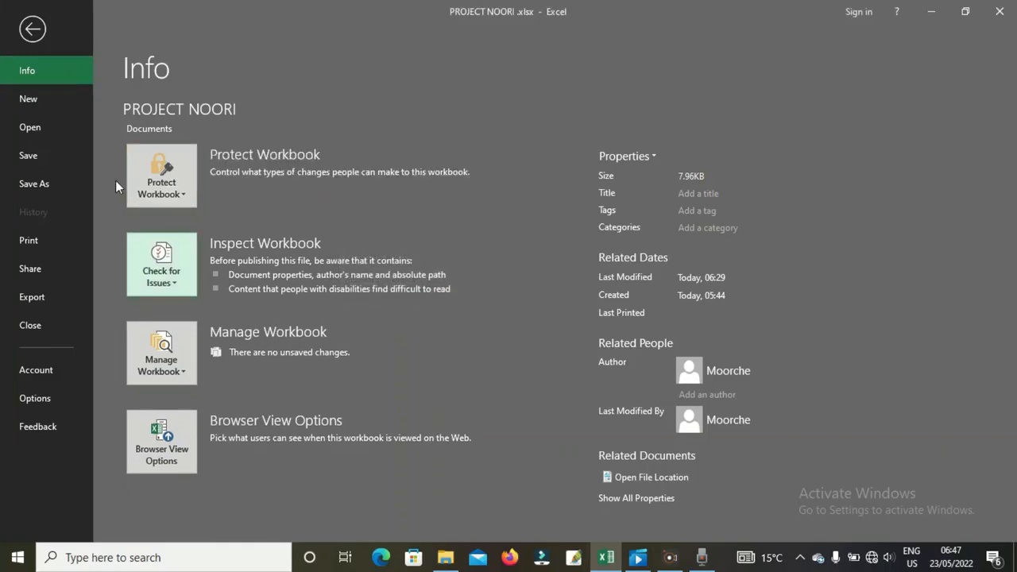
left_click(53, 159)
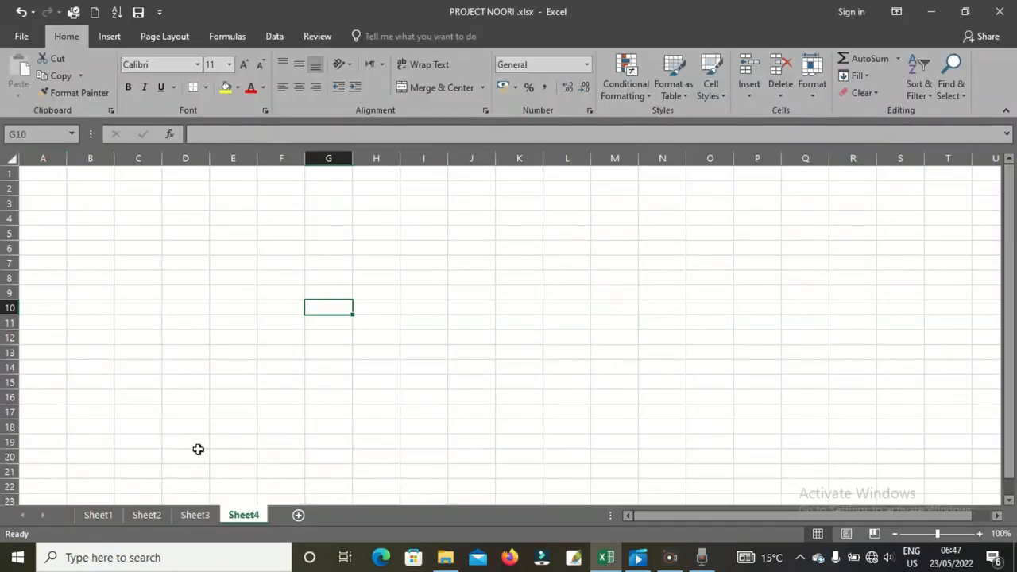
- Enter KKC in G15 on Sheet4 and view the Protect Workbook options on the Info page
left_click(337, 383)
type("KKC")
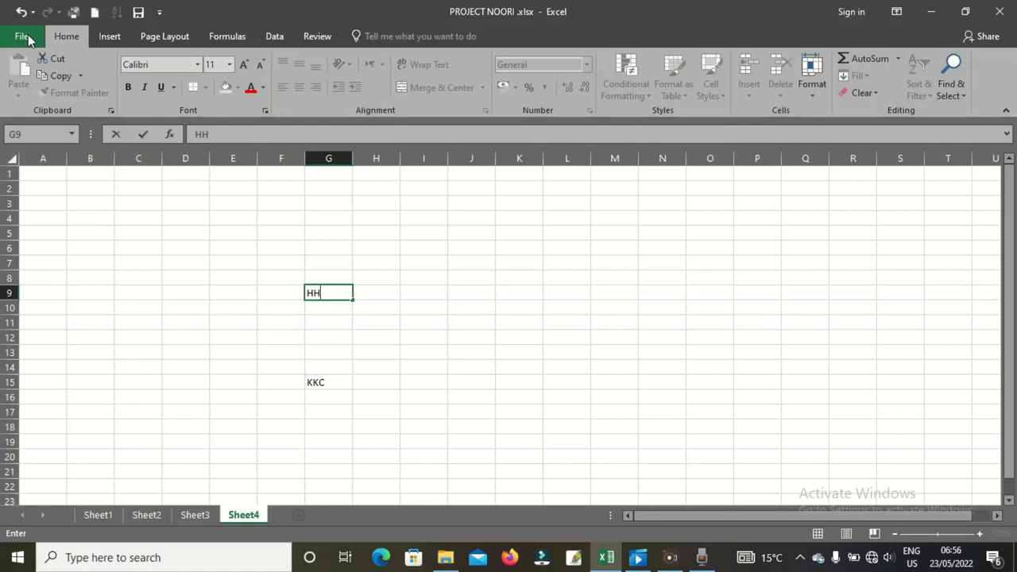
left_click(24, 36)
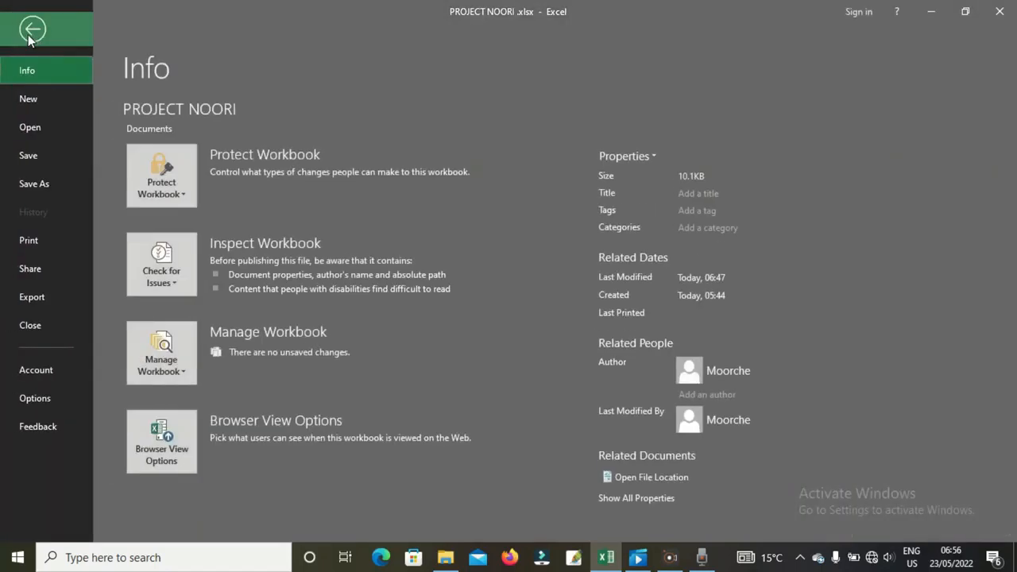
left_click(179, 197)
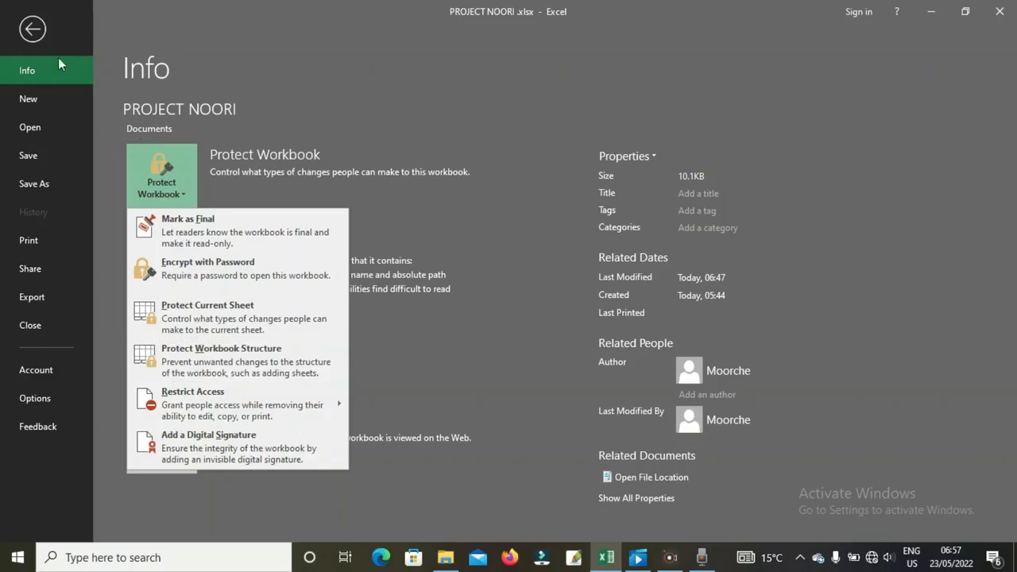
- Leave the Info page and add a new Sheet5 to the workbook
left_click(33, 30)
left_click(33, 31)
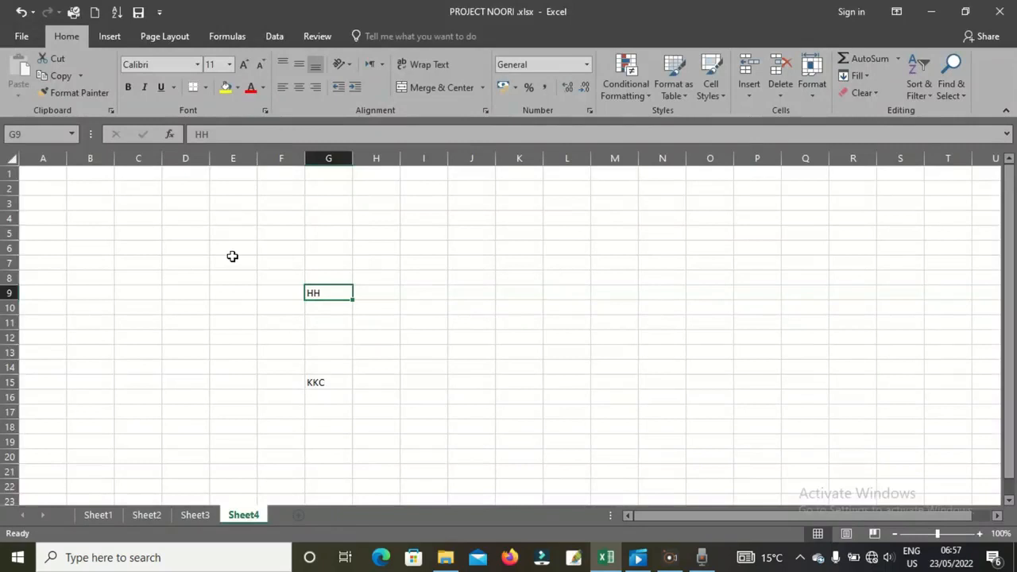
left_click(299, 515)
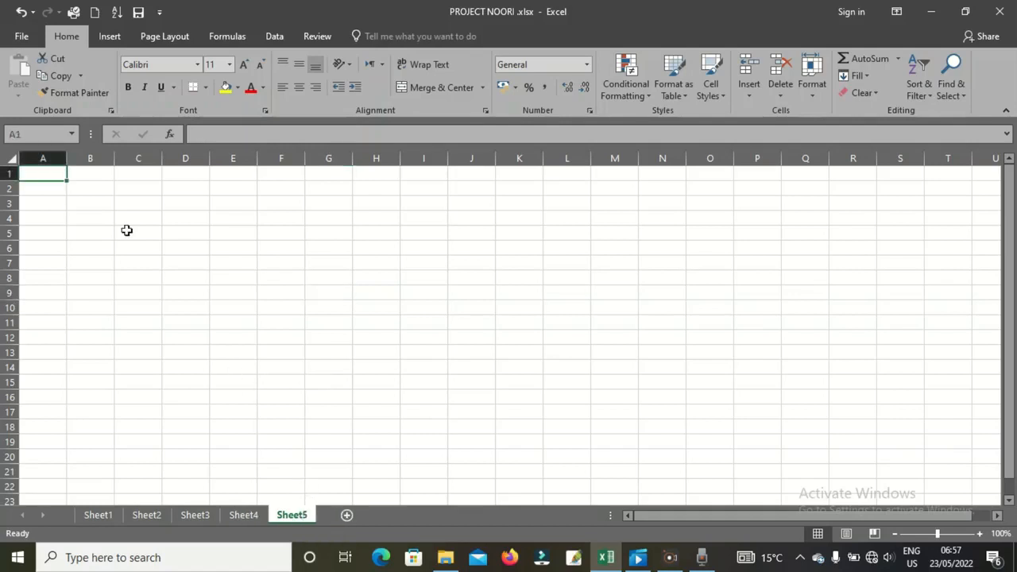
- Lock the workbook structure with a confirmed password, then select cell G18
left_click(24, 37)
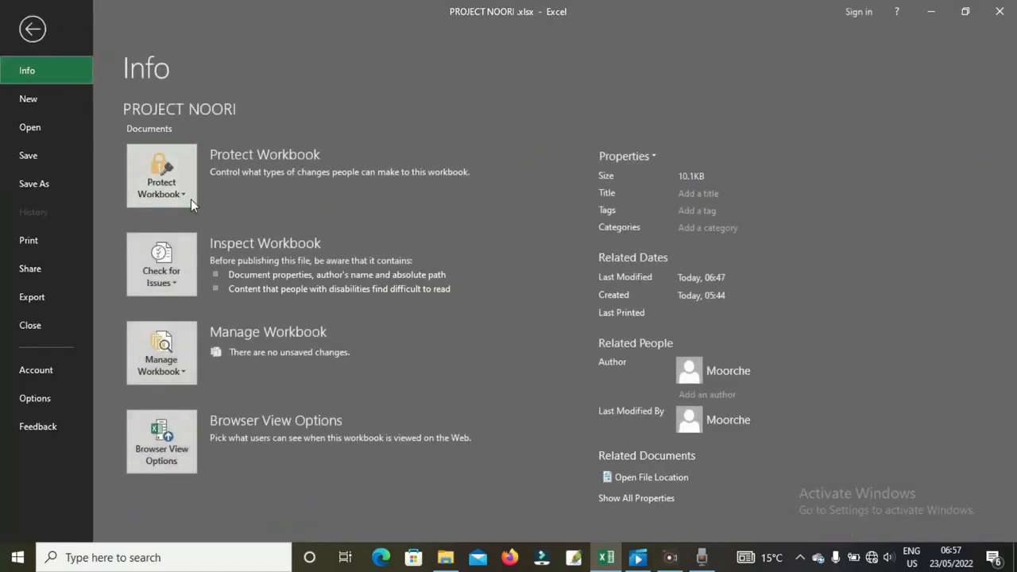
left_click(190, 205)
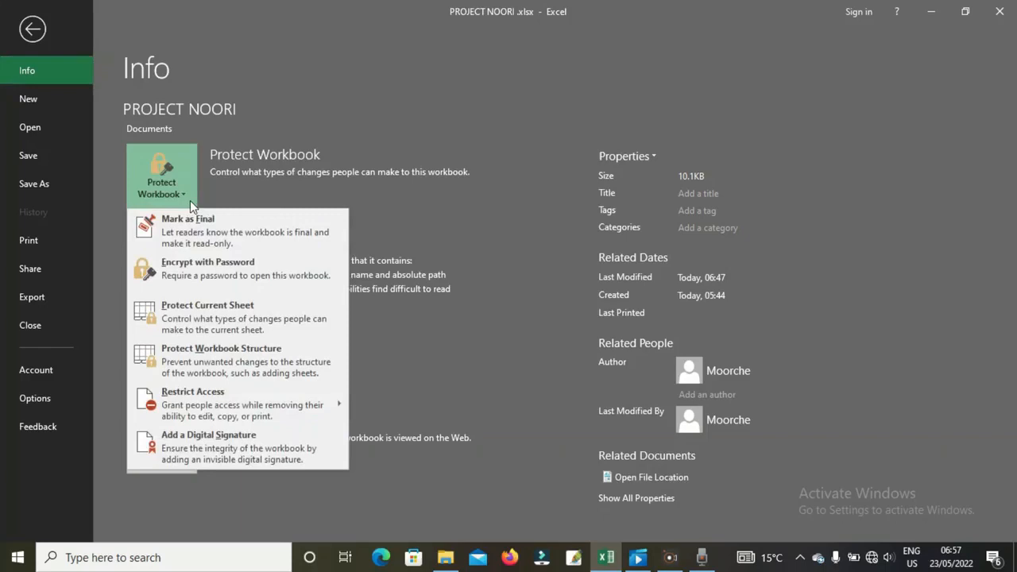
left_click(210, 360)
type("1234")
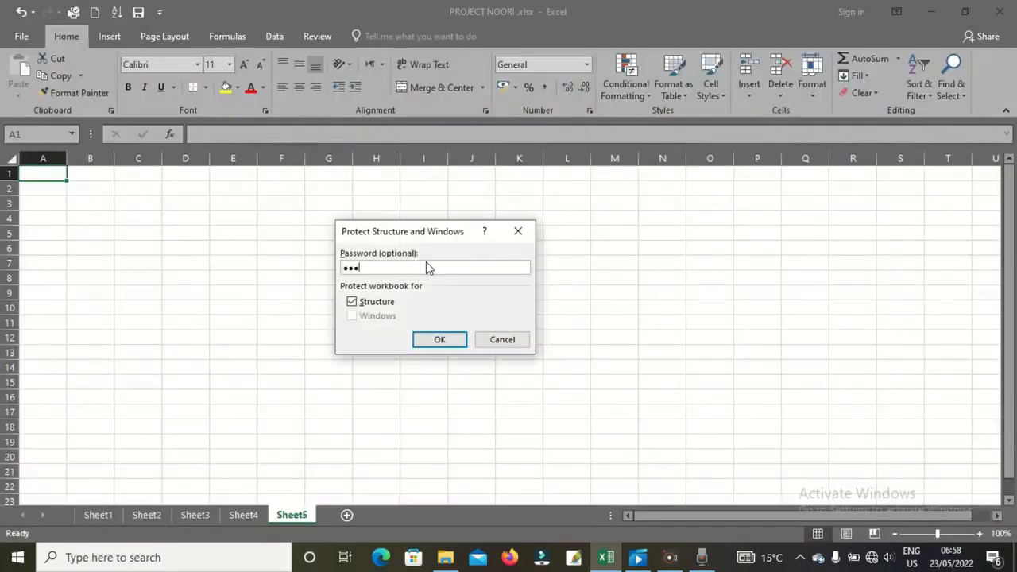
type("56")
key("BackSpace")
key("BackSpace")
key("BackSpace")
key("BackSpace")
key("BackSpace")
key("BackSpace")
type("12345")
left_click(437, 342)
type("12345")
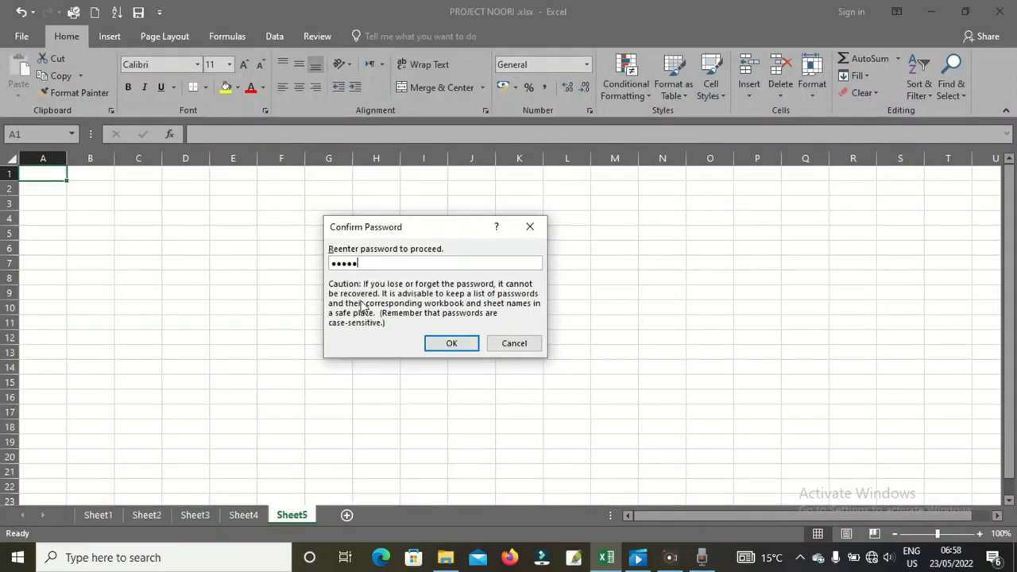
left_click(443, 342)
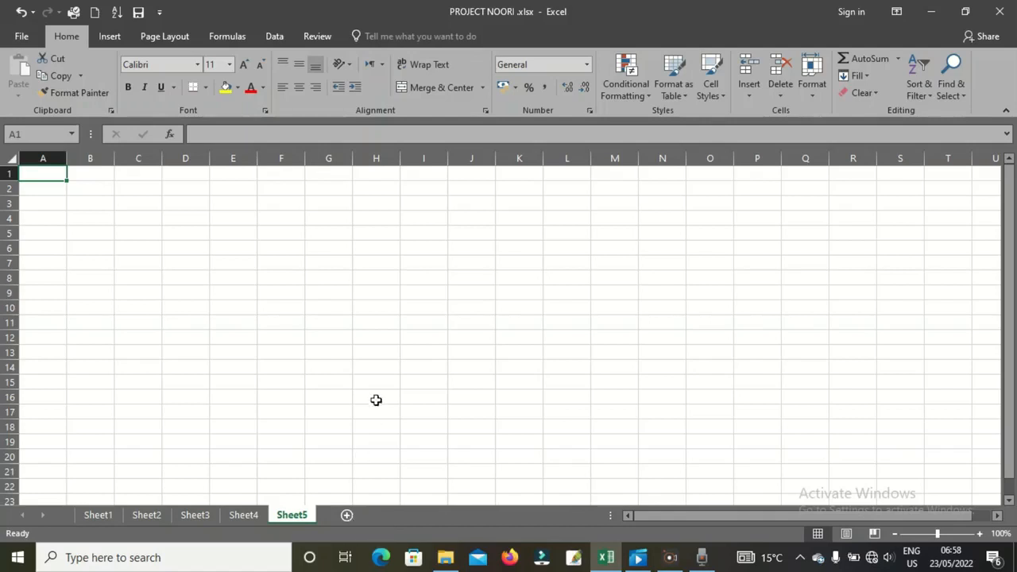
left_click(339, 425)
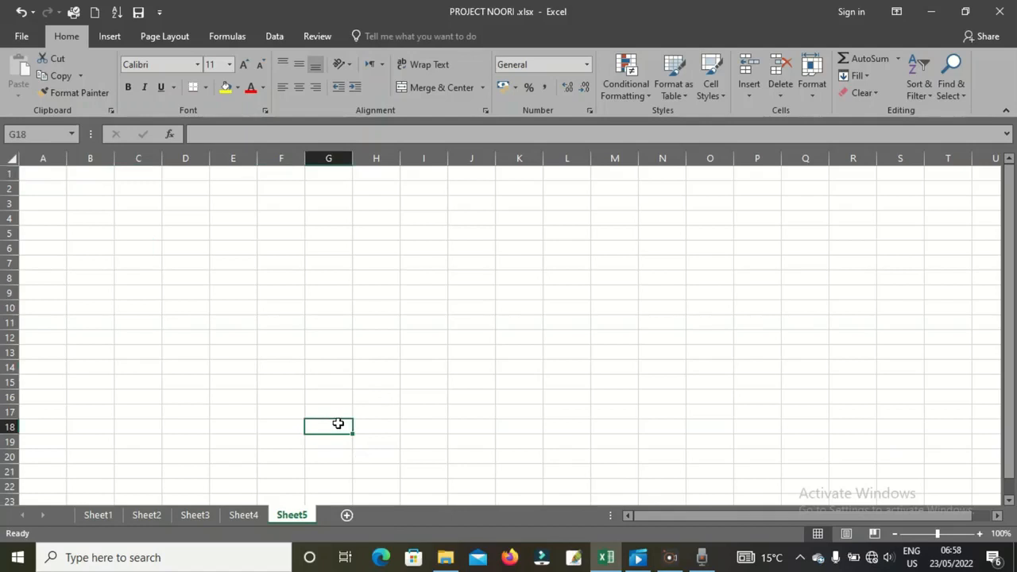
- Unlock the workbook structure by entering its password
left_click(22, 36)
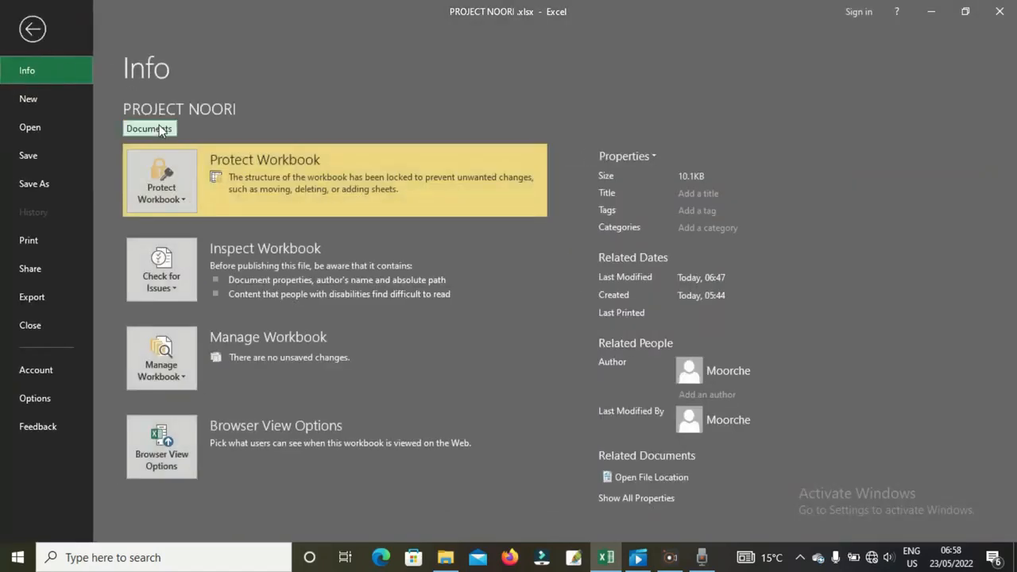
left_click(189, 203)
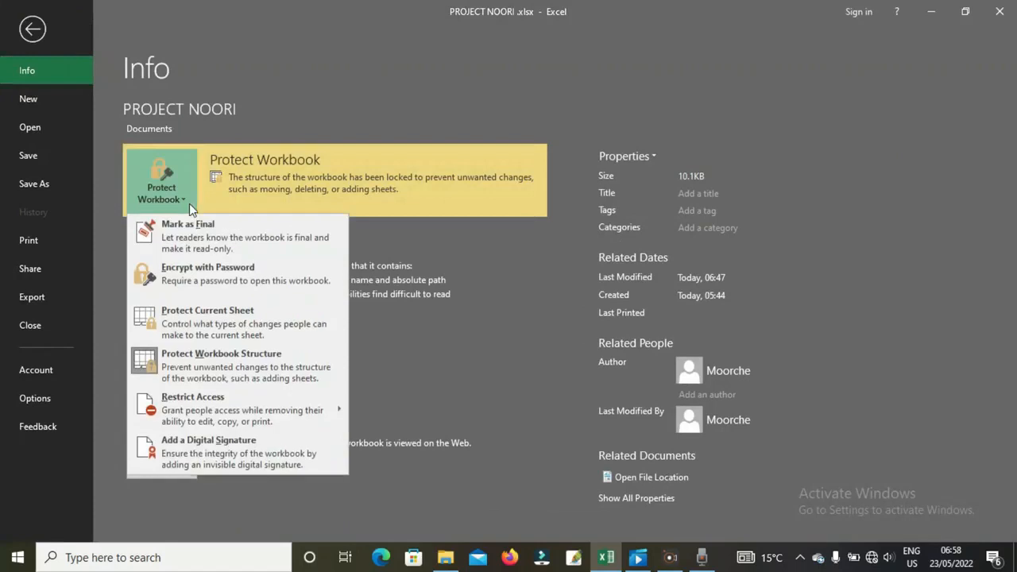
left_click(208, 370)
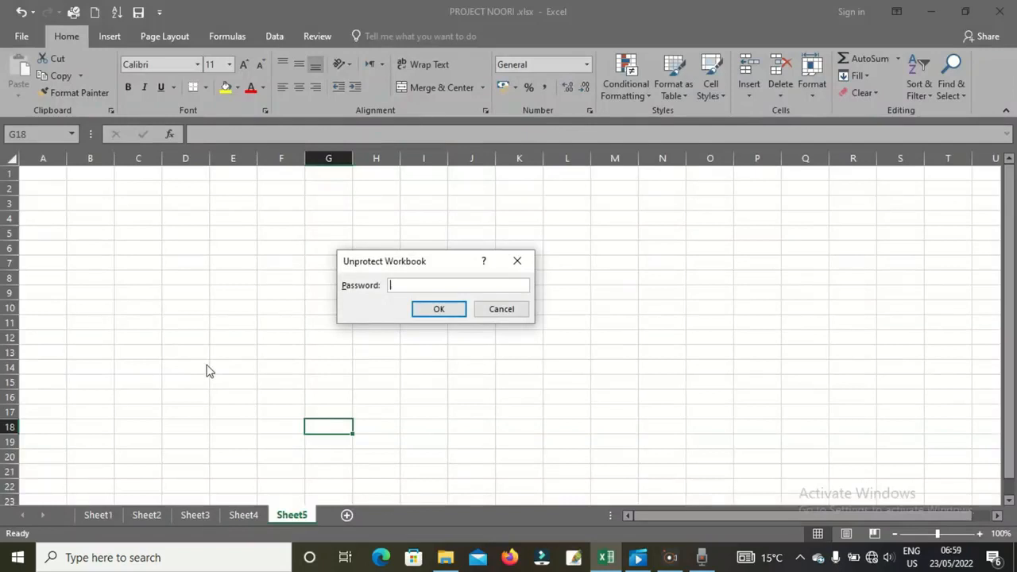
type("•••••")
left_click(446, 313)
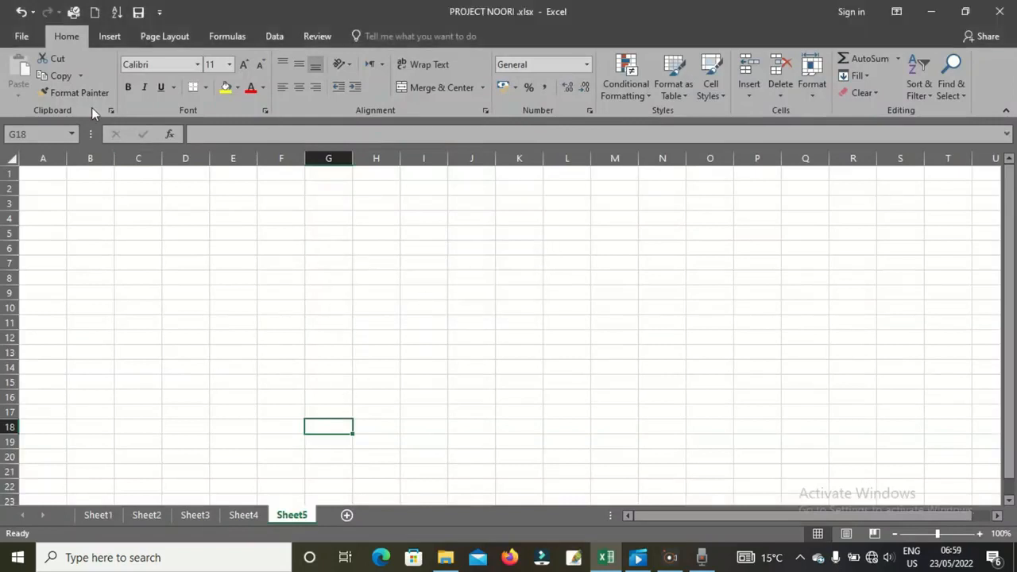
- Save the workbook, add a new Sheet6 and bring up its tab menu
left_click(24, 36)
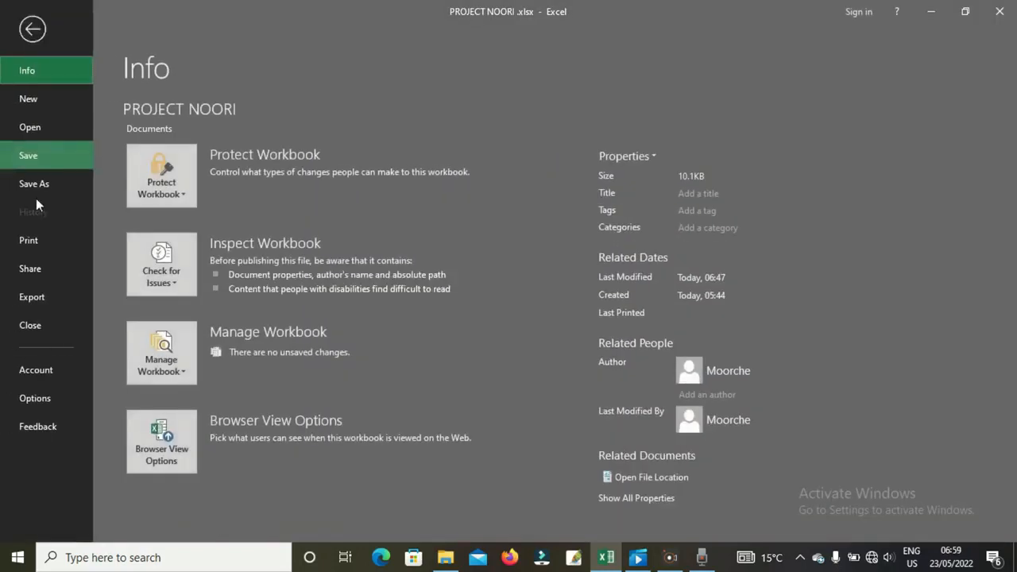
left_click(39, 155)
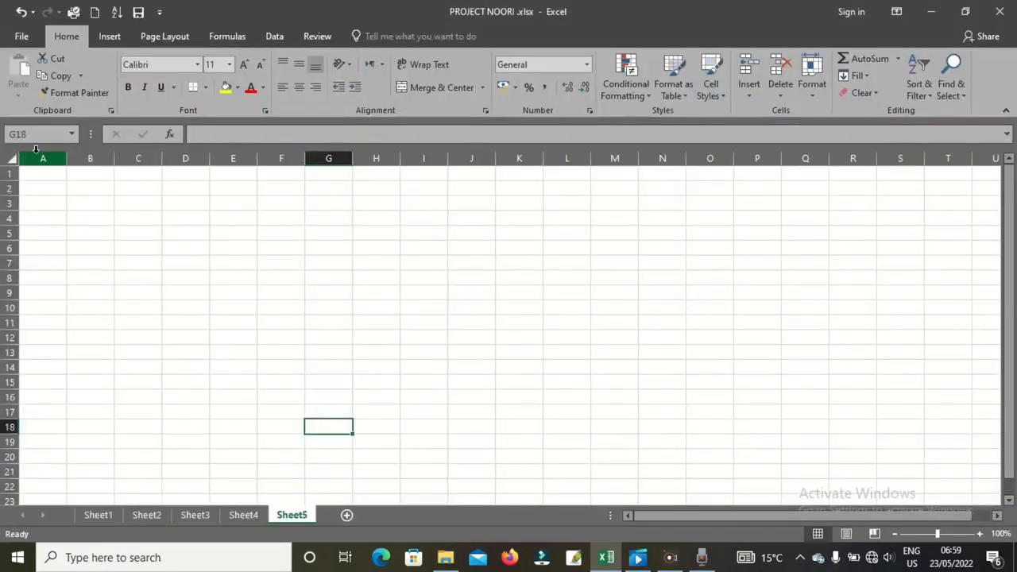
left_click(346, 516)
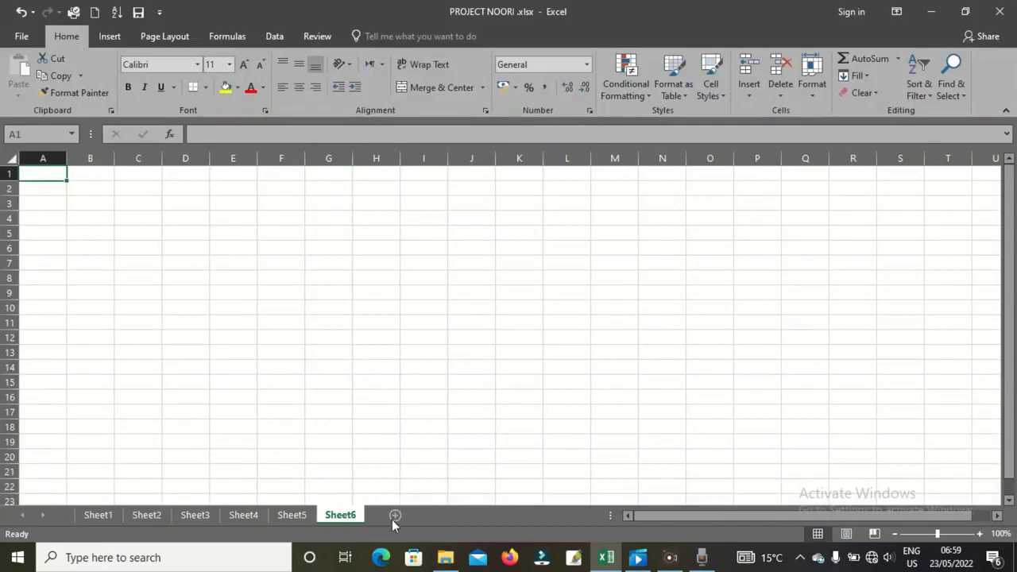
right_click(344, 516)
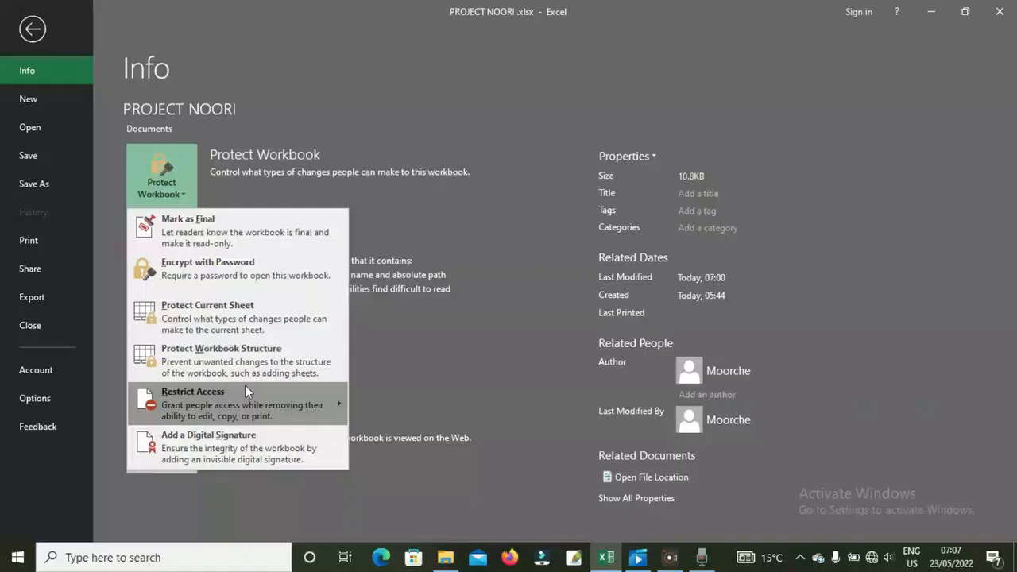
- Show the PROJECT NOORI Info page, listing the workbook at 10.8KB modified 07:00
mouse_move(244, 394)
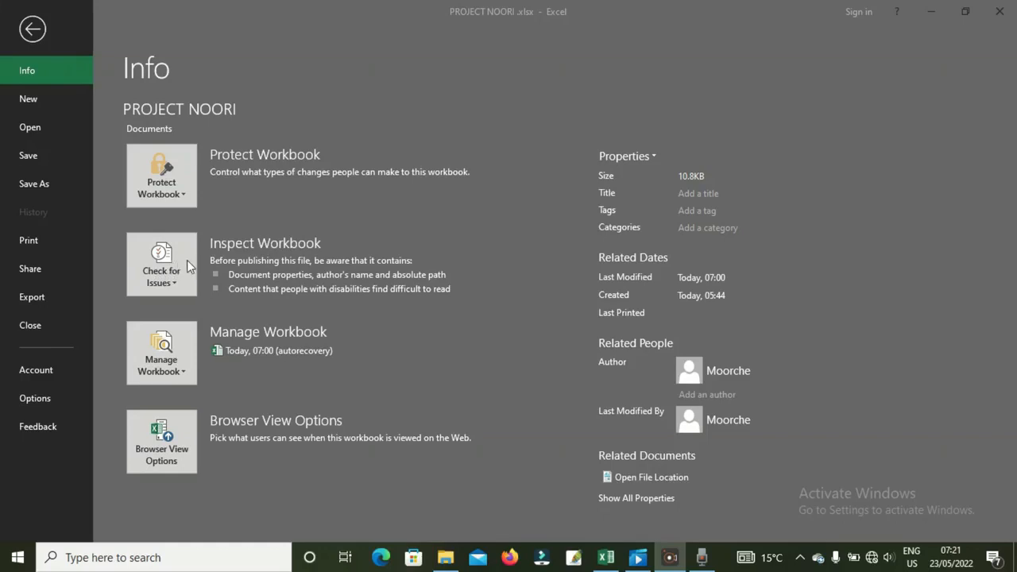
- Launch Inspect Document from Check for Issues, saving the workbook first when prompted
left_click(174, 285)
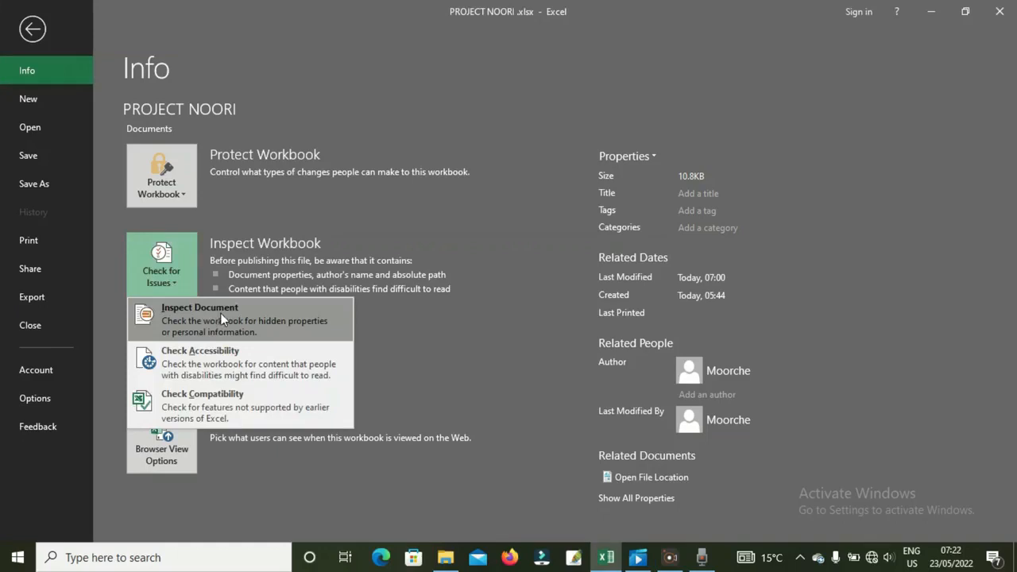
left_click(180, 316)
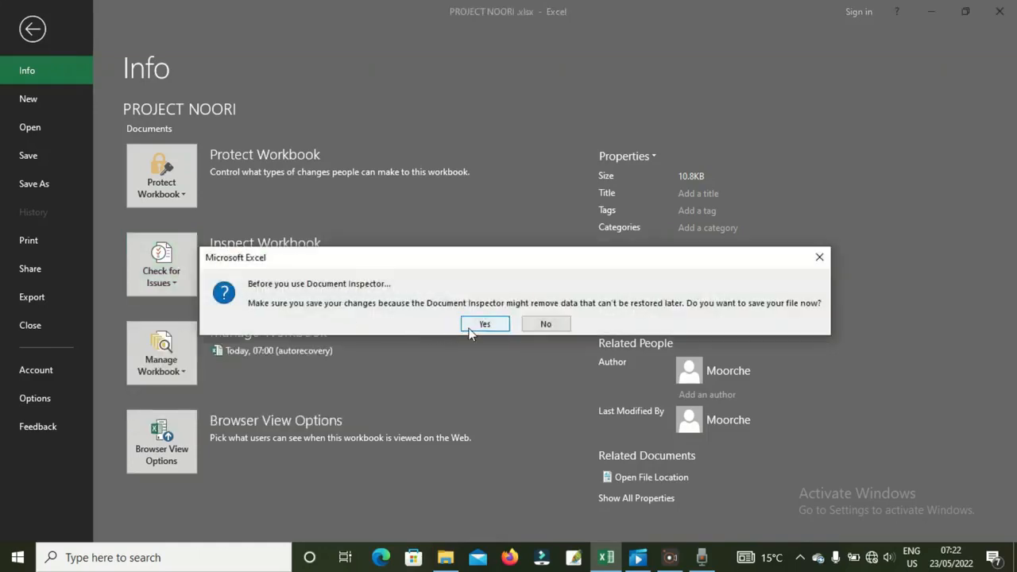
left_click(484, 325)
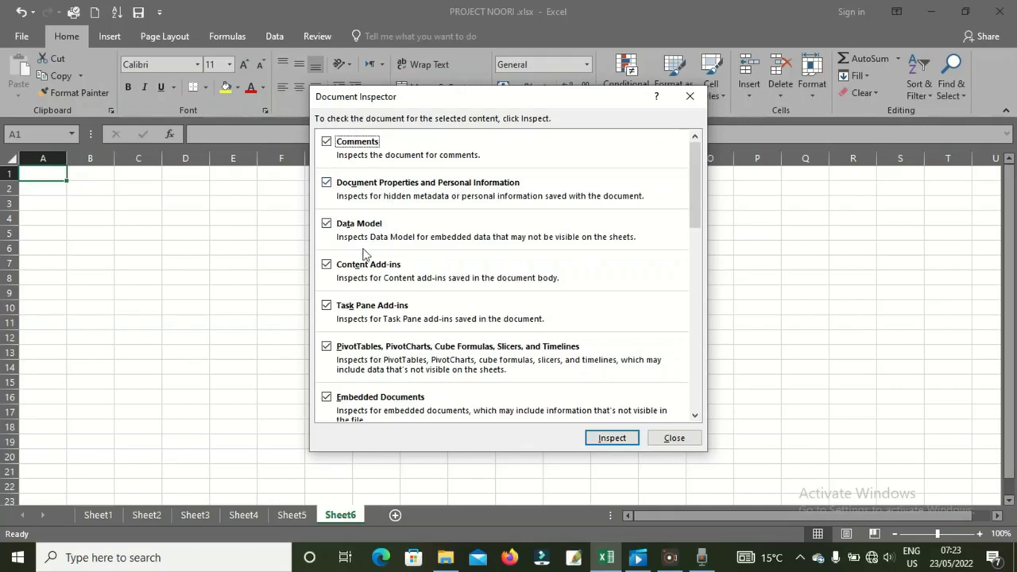
- Inspect the workbook with all categories and remove all Document Properties and Personal Information
left_click(326, 184)
left_click(326, 183)
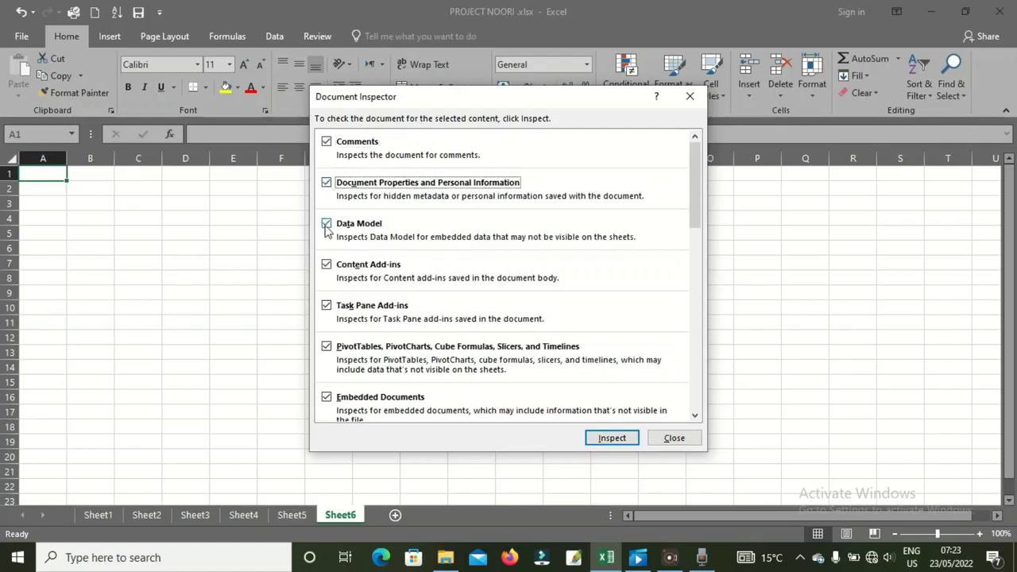
left_click(610, 438)
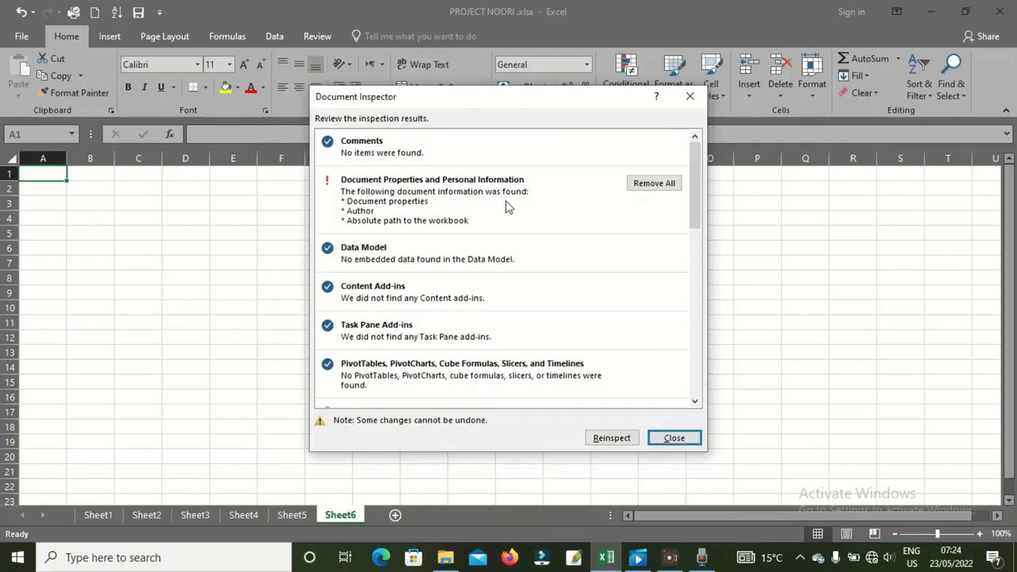
left_click(653, 183)
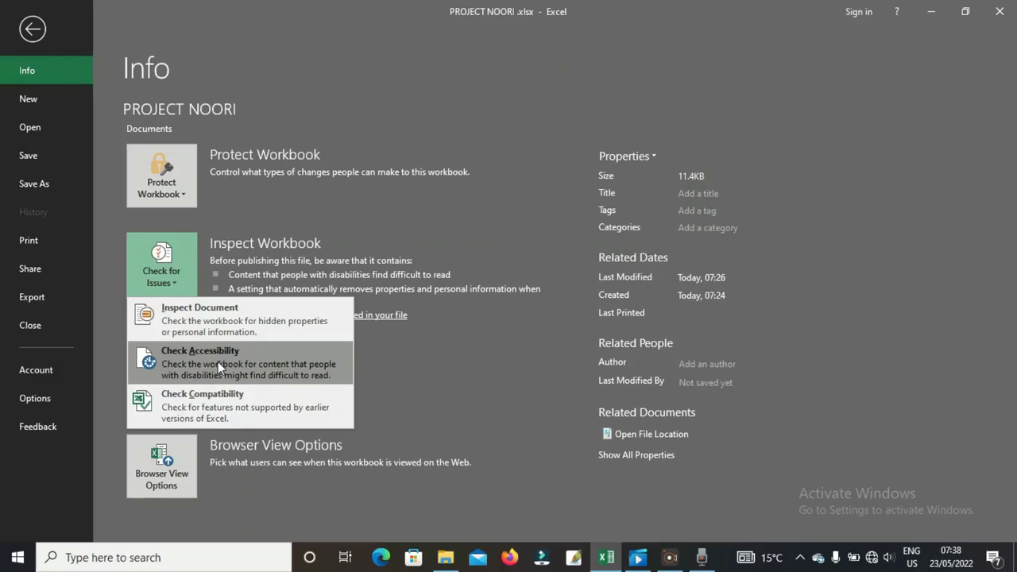
- Run Check Accessibility from the Check for Issues menu
left_click(218, 361)
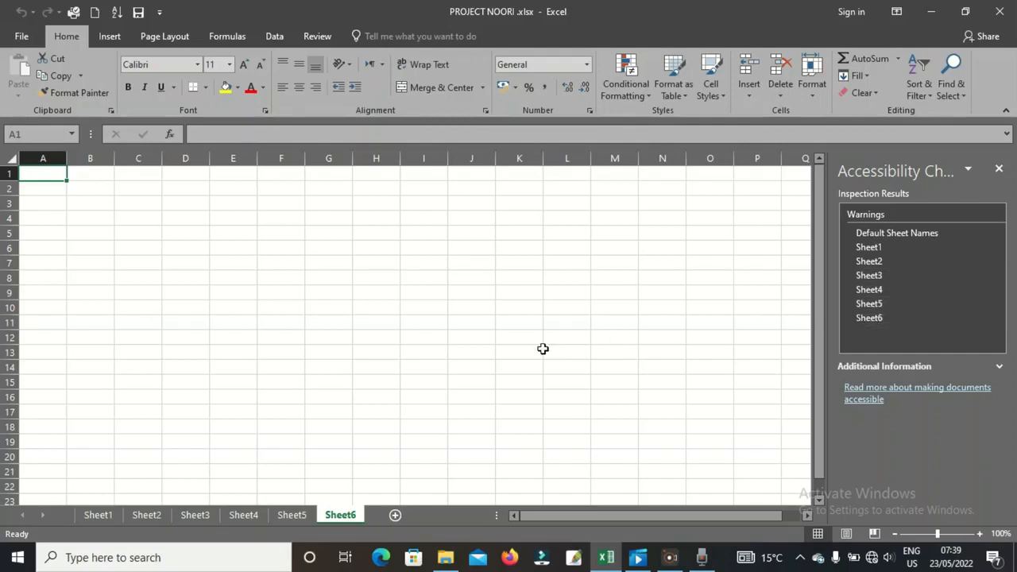
- Rename the Sheet1 worksheet tab to 'NOORI 01'
right_click(106, 518)
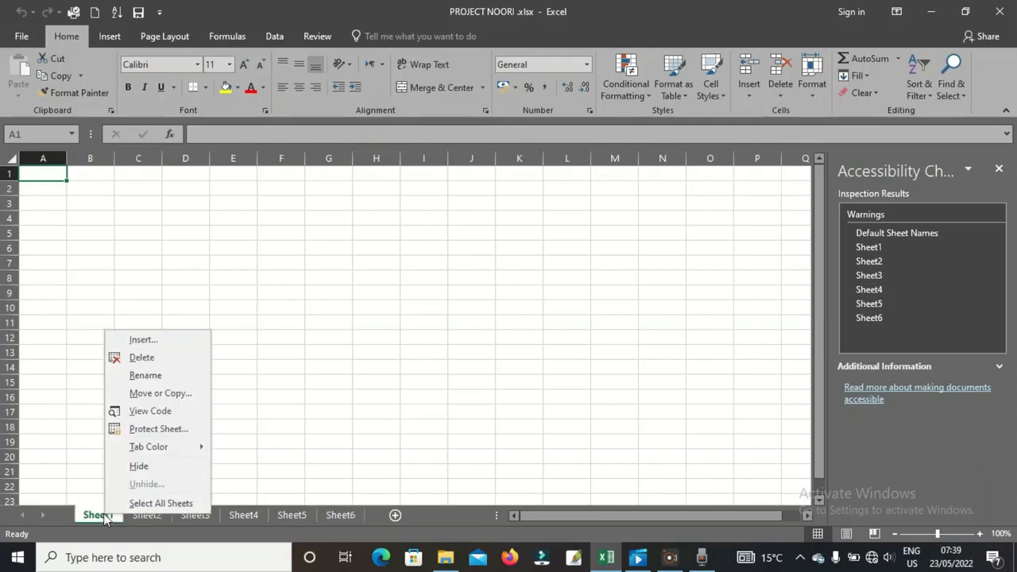
left_click(156, 378)
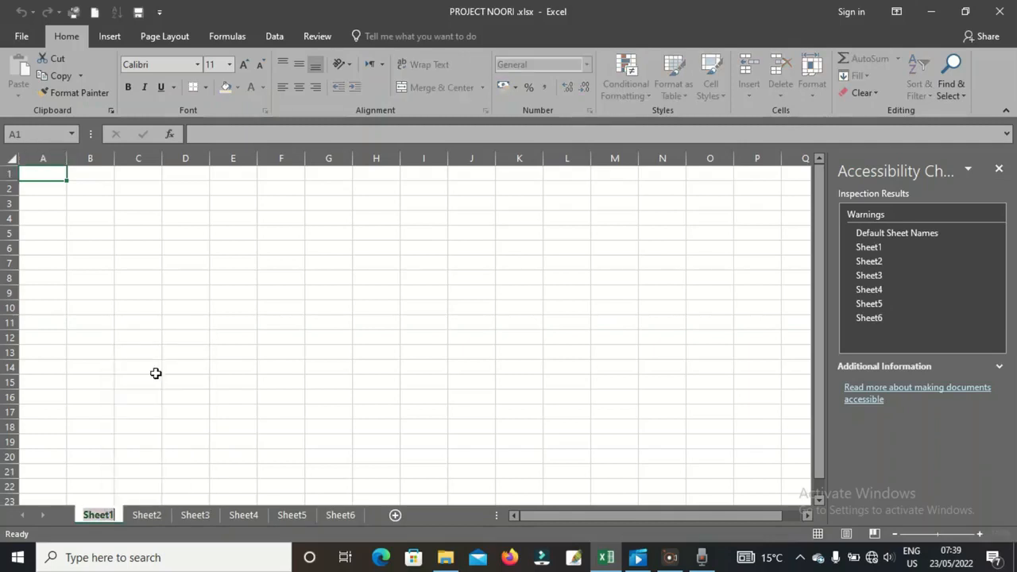
type("NOO")
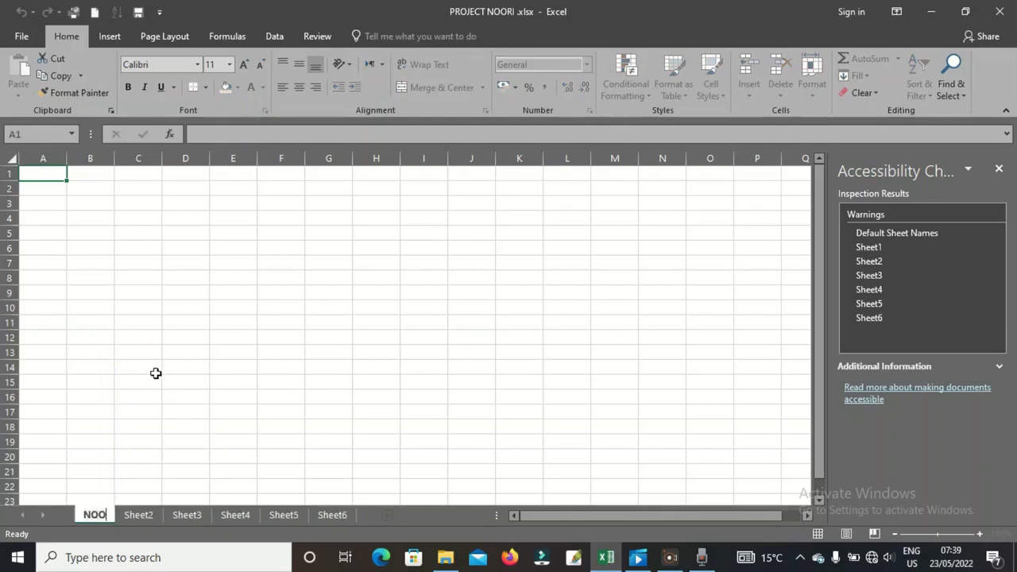
type("RI 01")
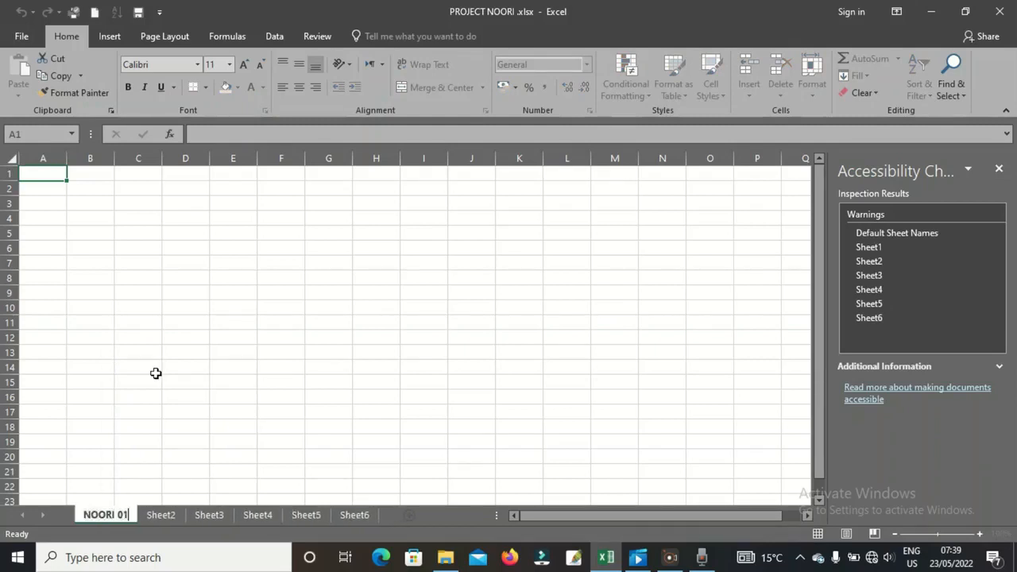
left_click(213, 365)
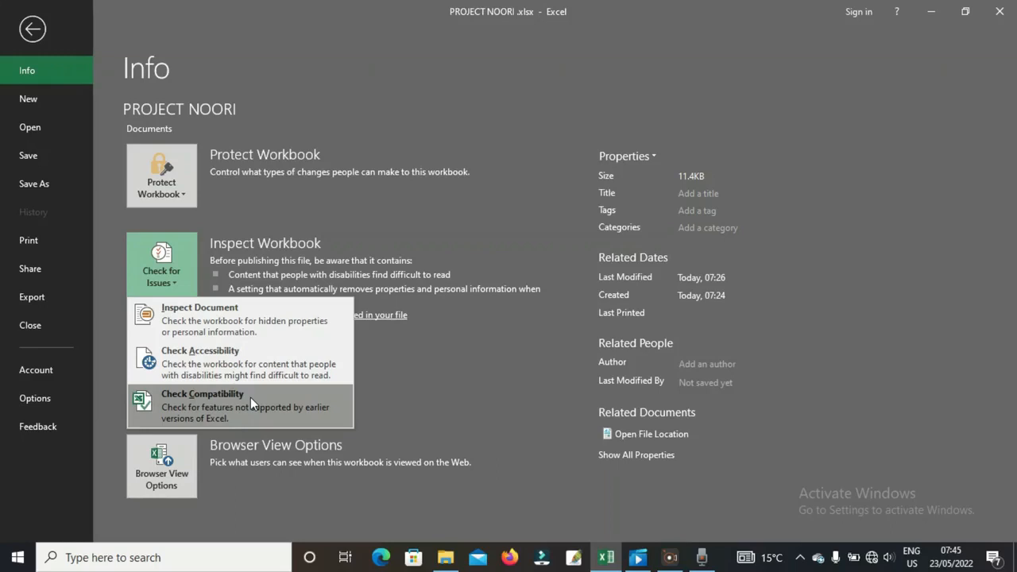
left_click(211, 403)
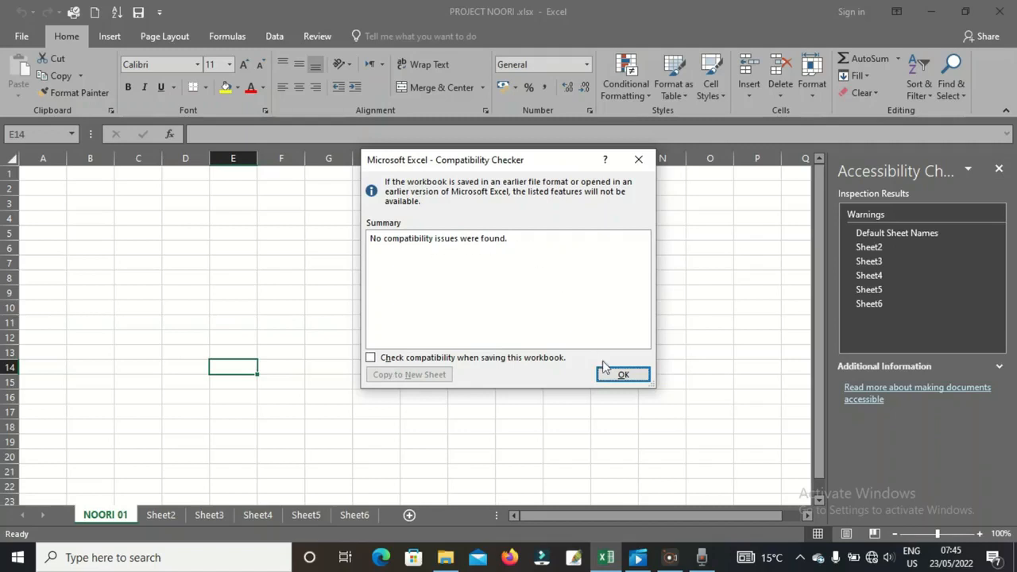
left_click(624, 375)
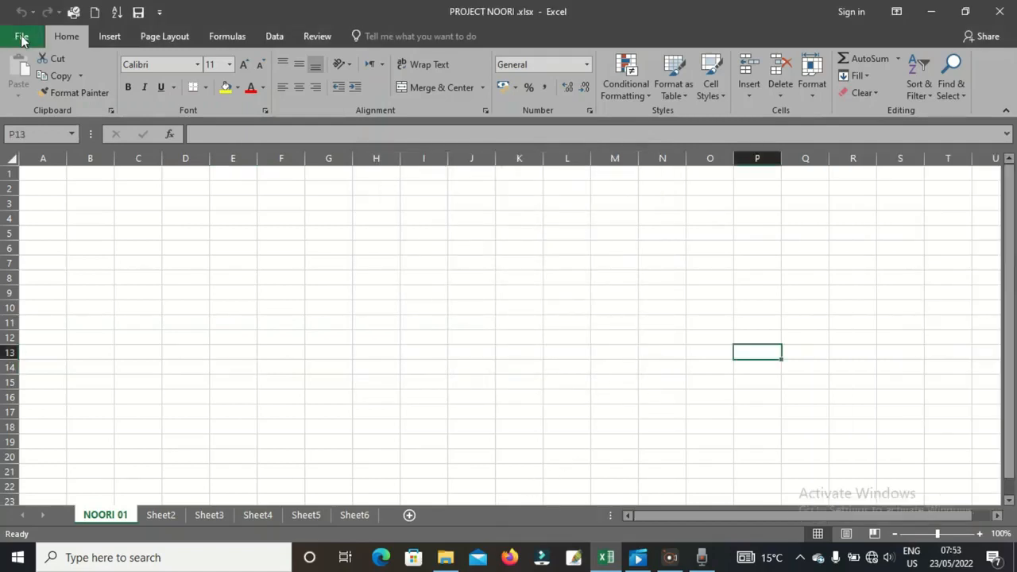
left_click(21, 38)
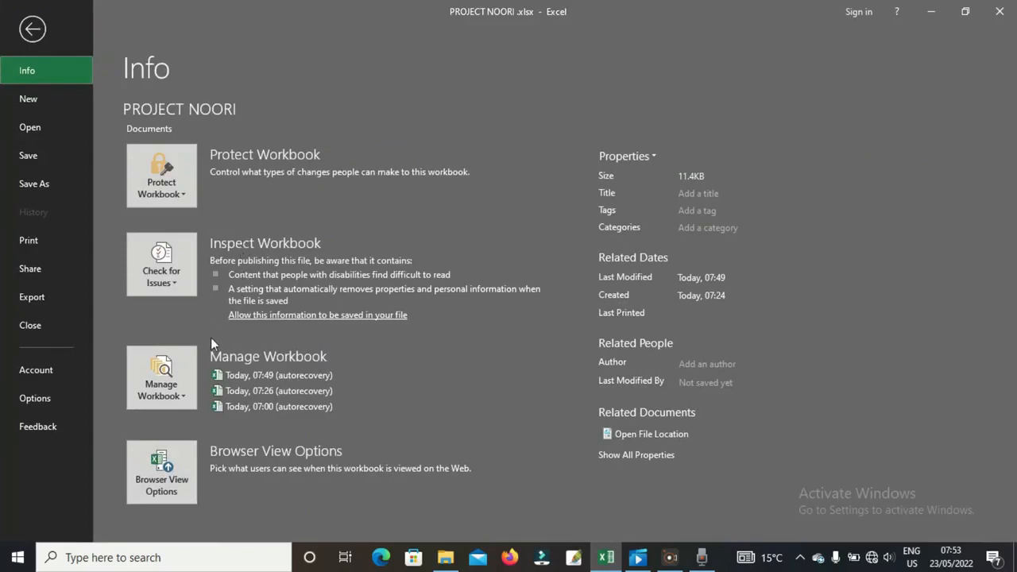
left_click(186, 402)
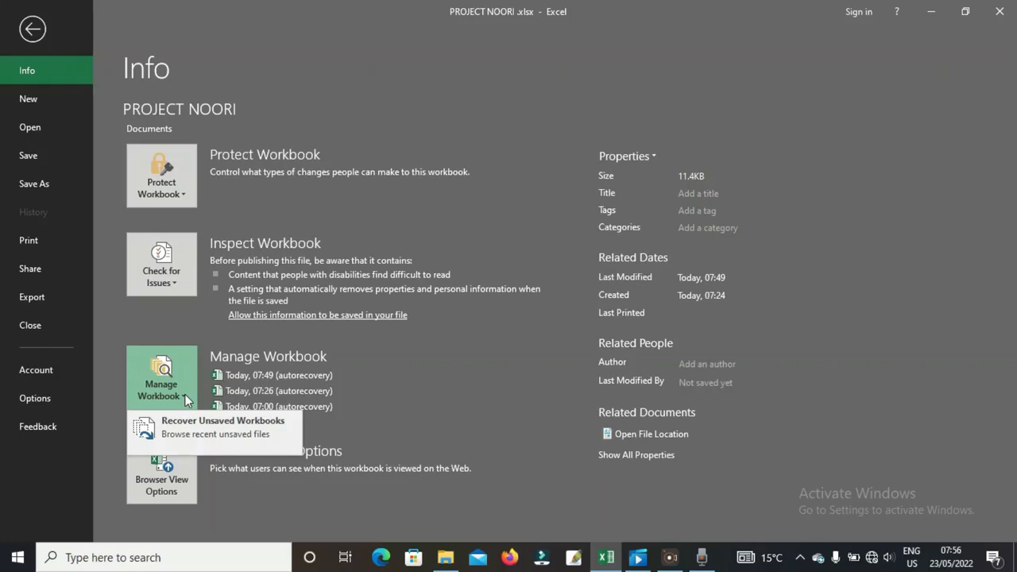
left_click(198, 427)
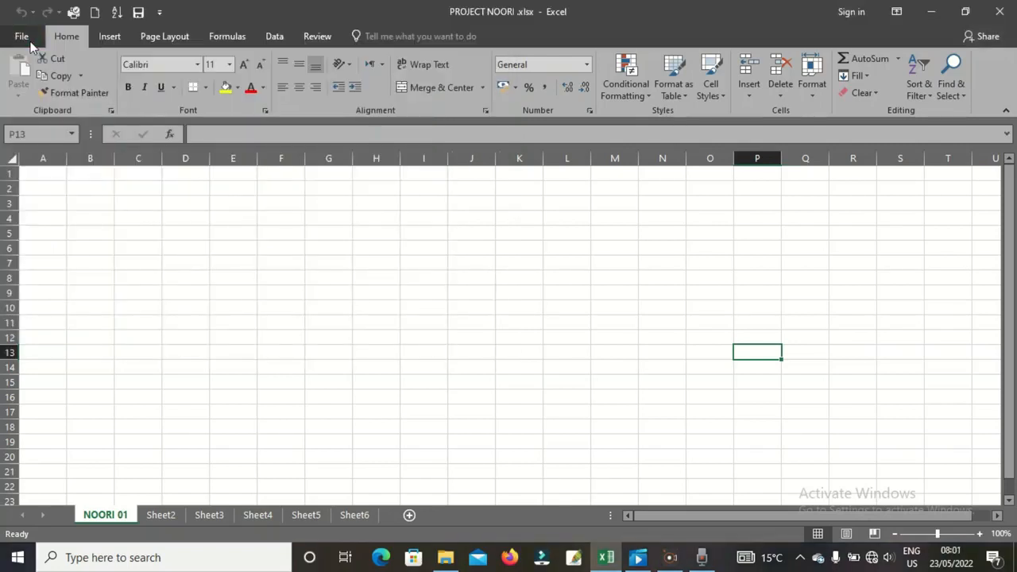
left_click(20, 36)
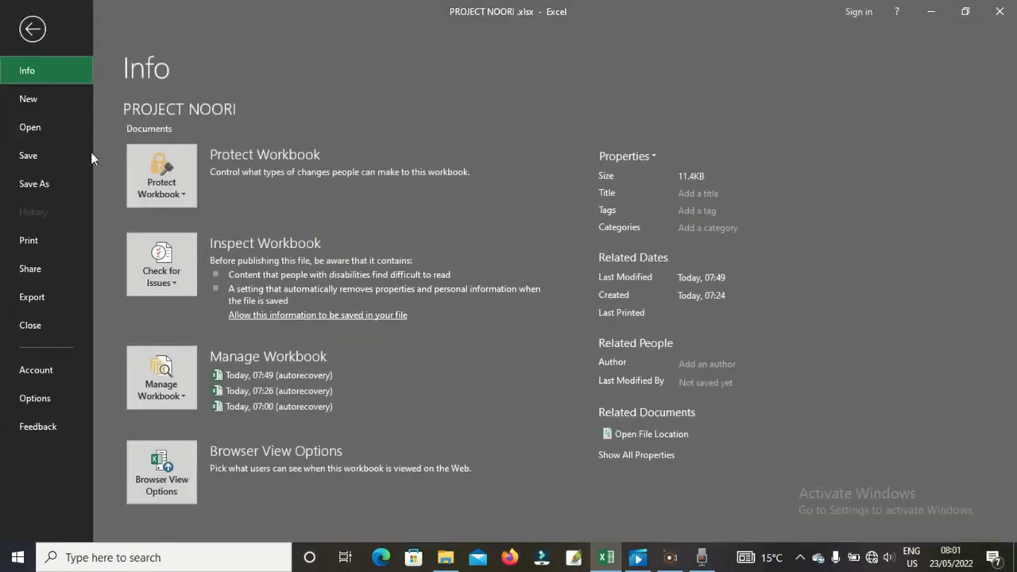
left_click(176, 475)
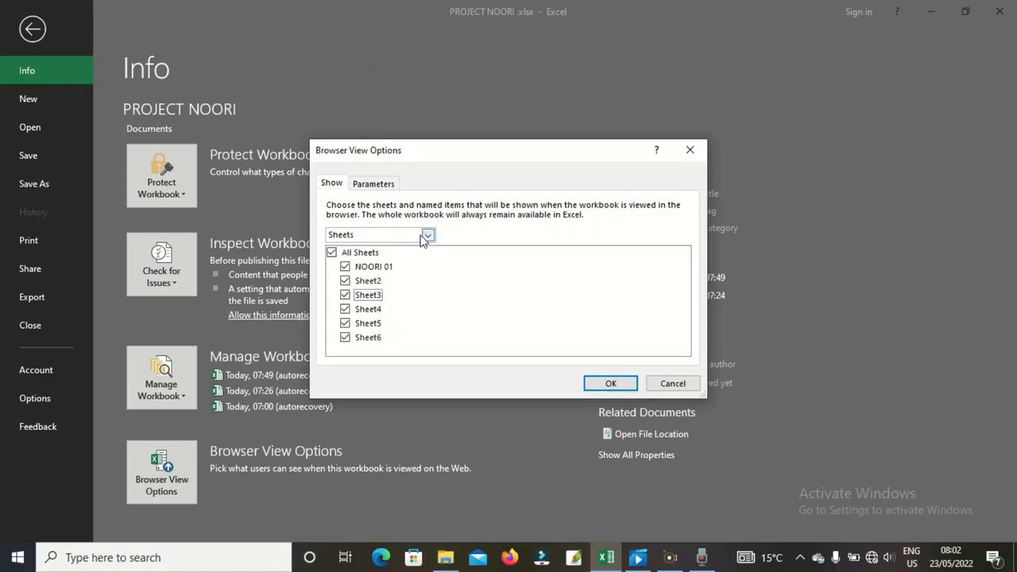
- Change the Browser View Options display choice to Items in the Workbook
left_click(428, 235)
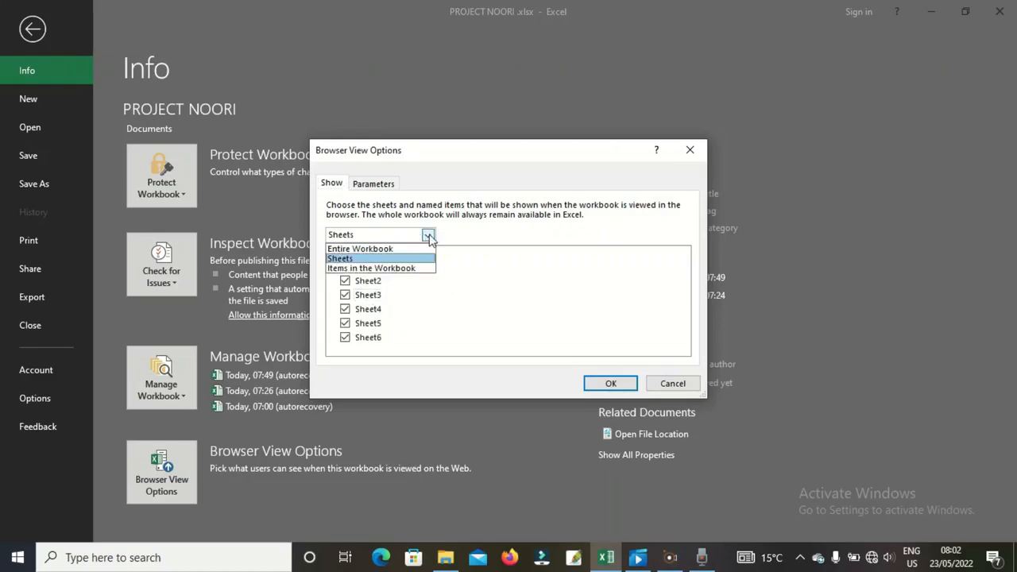
left_click(415, 324)
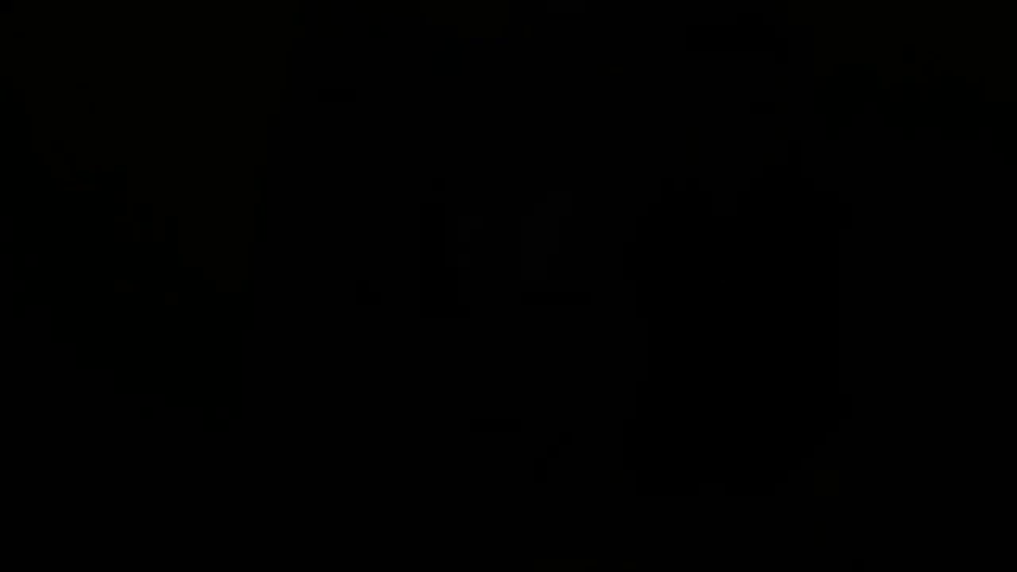